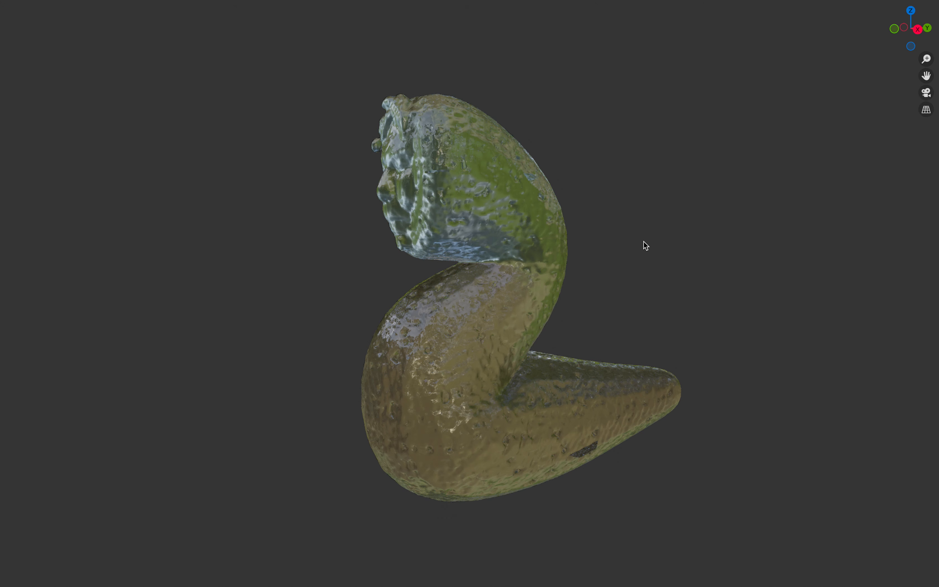
- Restore the full interface and preview the worm animation from different starting frames, including frame 58
{"action": "key", "text": "ctrl+alt+space"}
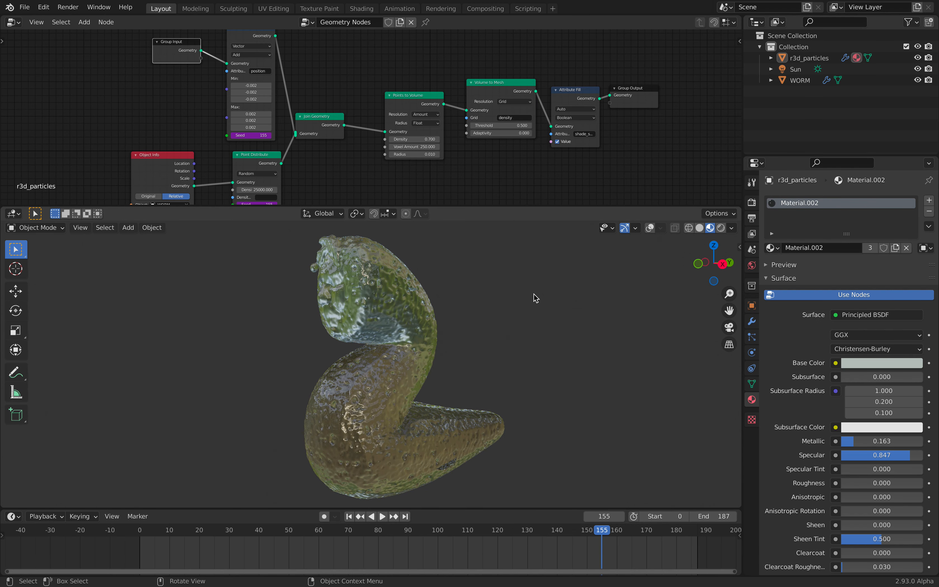
{"action": "left_click_drag", "start_coordinate": [499, 530], "coordinate": [404, 536]}
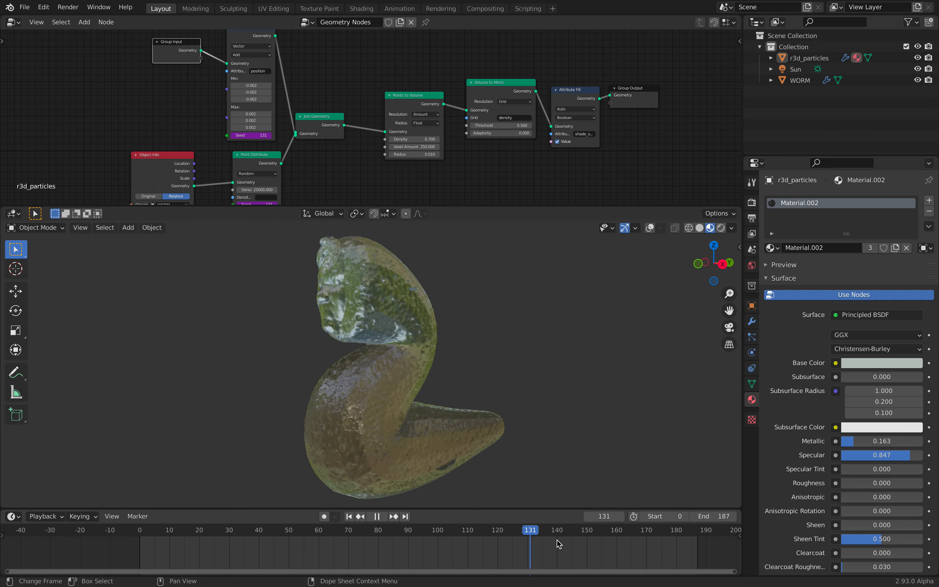
{"action": "key", "text": "space"}
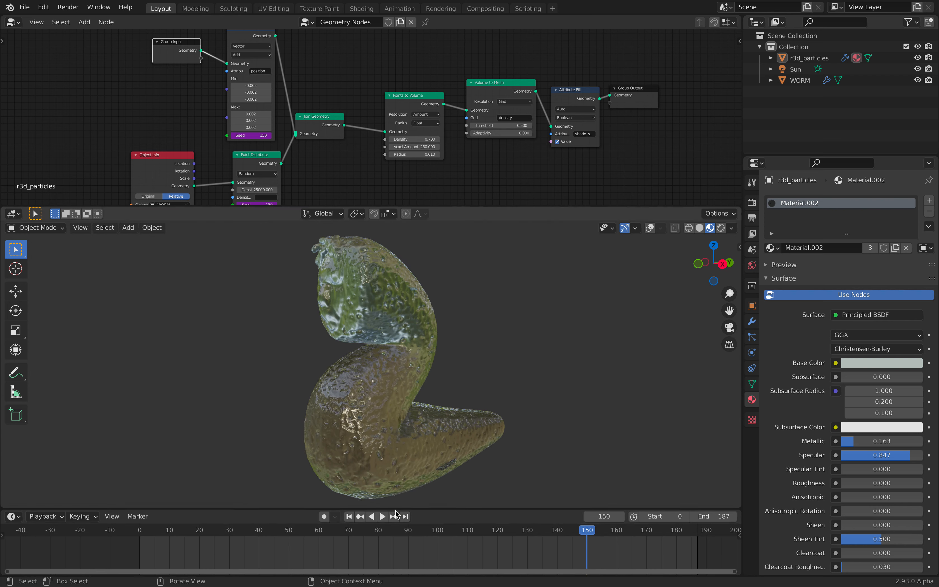
{"action": "left_click_drag", "start_coordinate": [341, 531], "coordinate": [313, 533]}
{"action": "key", "text": "space"}
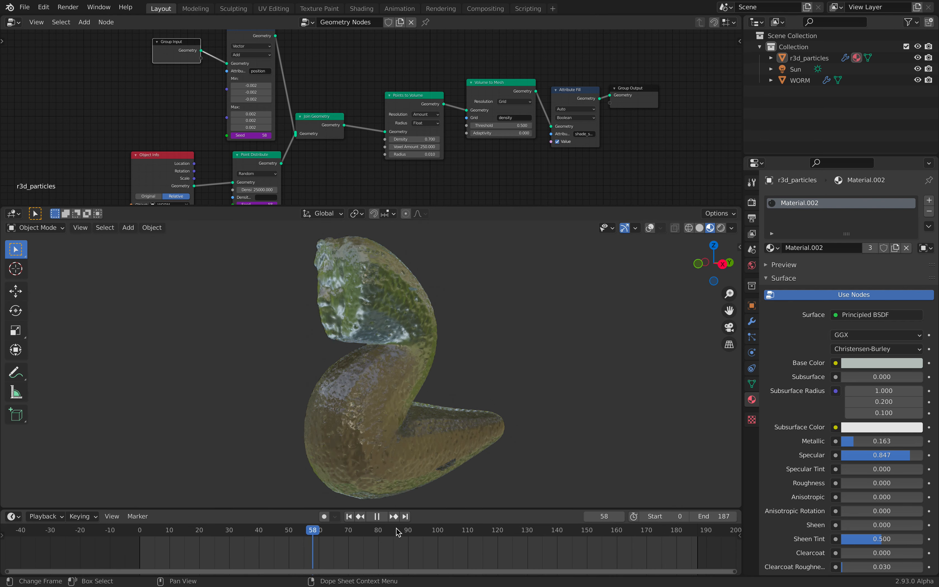
{"action": "key", "text": "space"}
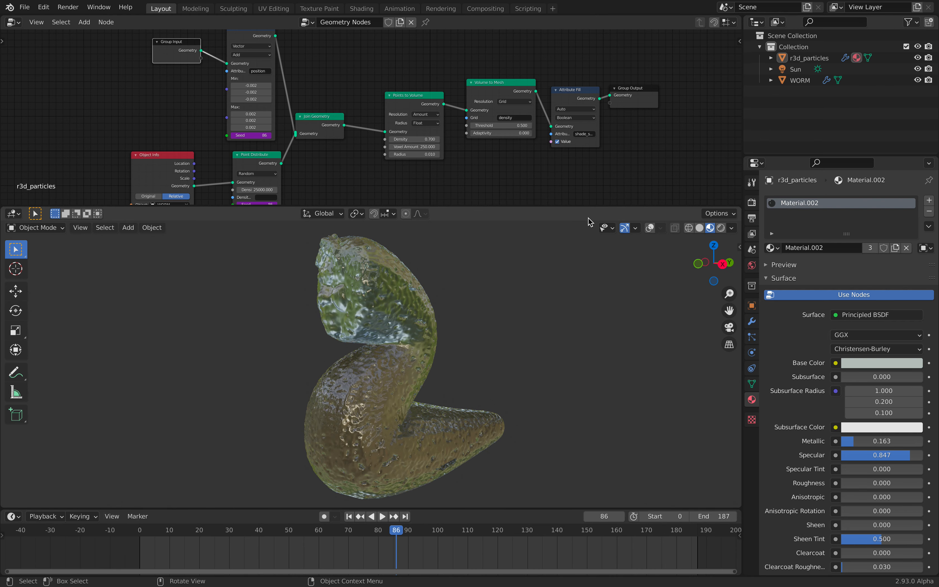
- Enlarge the node editor above the 3D viewport and frame the complete geometry node tree in it
{"action": "left_click_drag", "start_coordinate": [589, 207], "coordinate": [586, 233]}
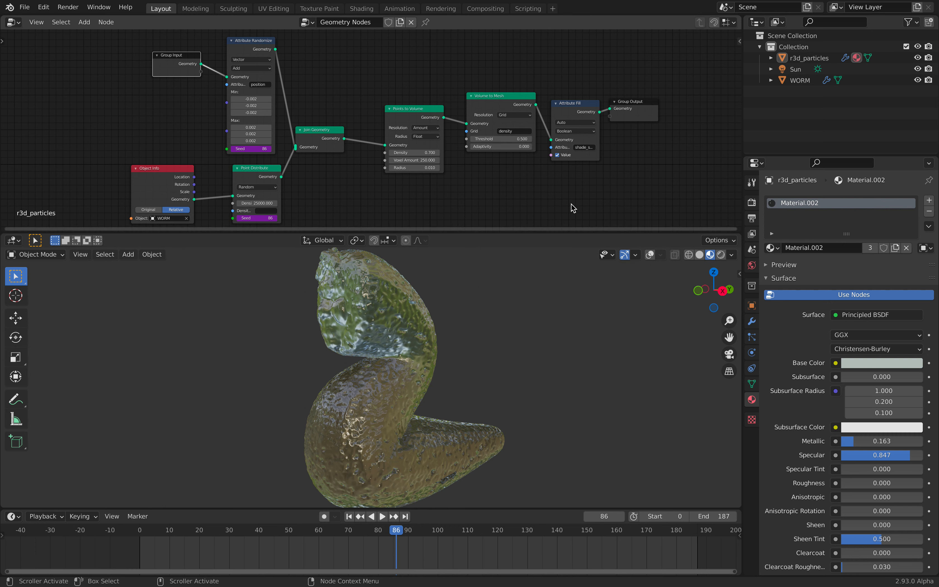
{"action": "middle_click_drag", "start_coordinate": [574, 202], "coordinate": [572, 211]}
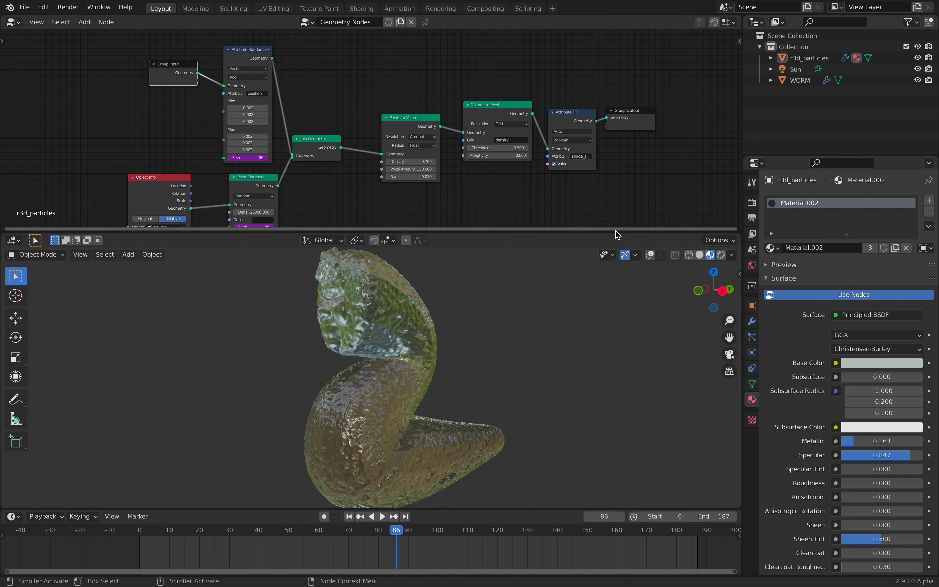
{"action": "left_click_drag", "start_coordinate": [423, 233], "coordinate": [423, 261]}
{"action": "middle_click_drag", "start_coordinate": [423, 184], "coordinate": [446, 188]}
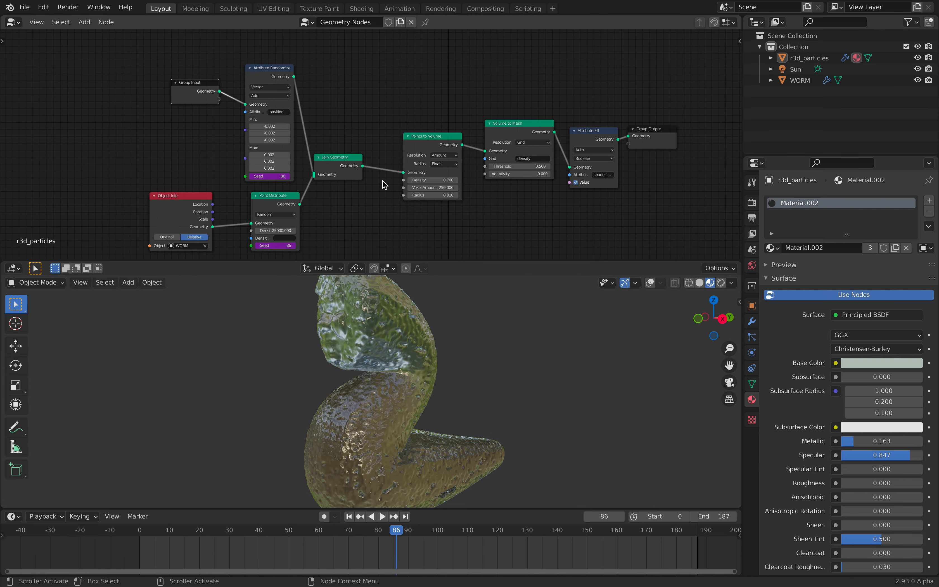
{"action": "middle_click_drag", "start_coordinate": [400, 126], "coordinate": [394, 121]}
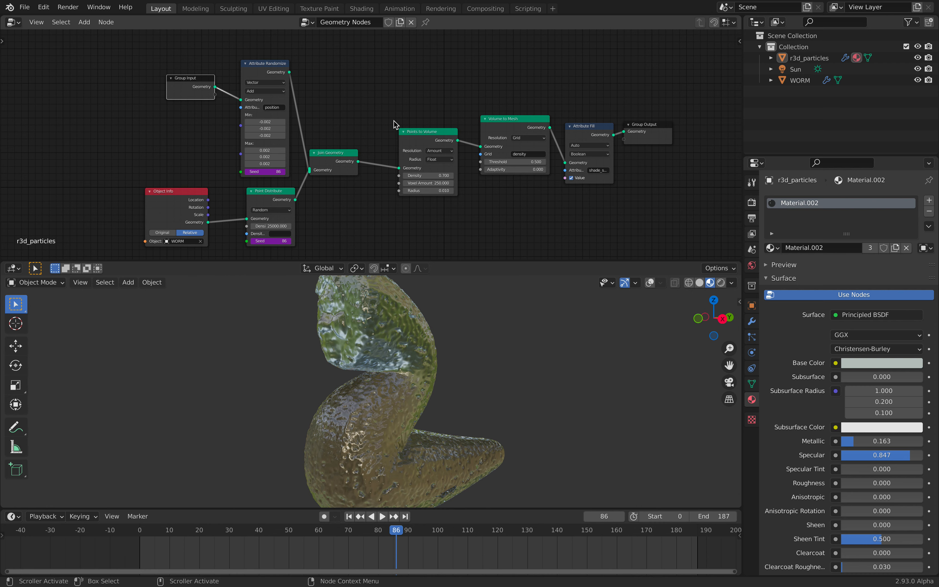
{"action": "middle_click_drag", "start_coordinate": [475, 106], "coordinate": [470, 104]}
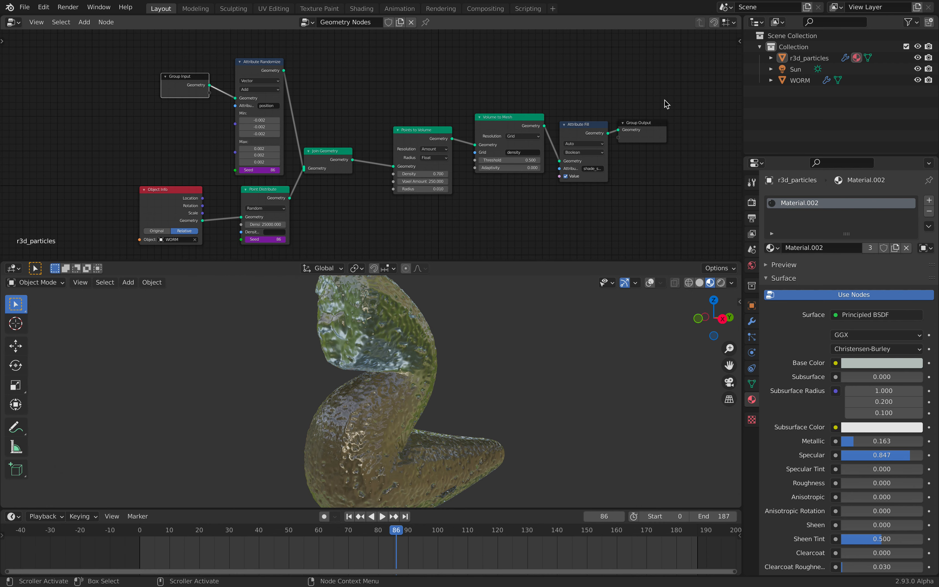
{"action": "right_click", "coordinate": [748, 105]}
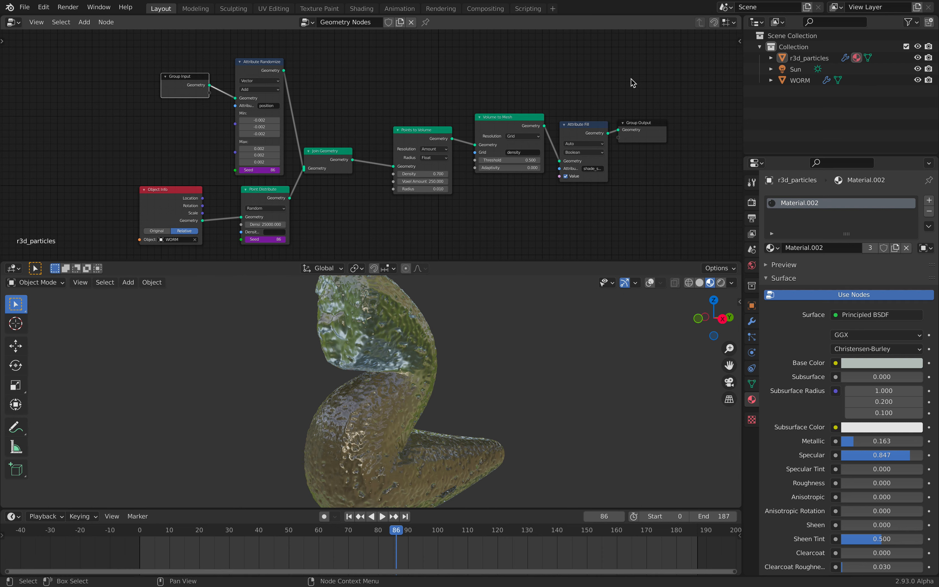
- Select r3d_particles and examine the MeshSequenceCache settings in its modifier stack
{"action": "left_click", "coordinate": [789, 63]}
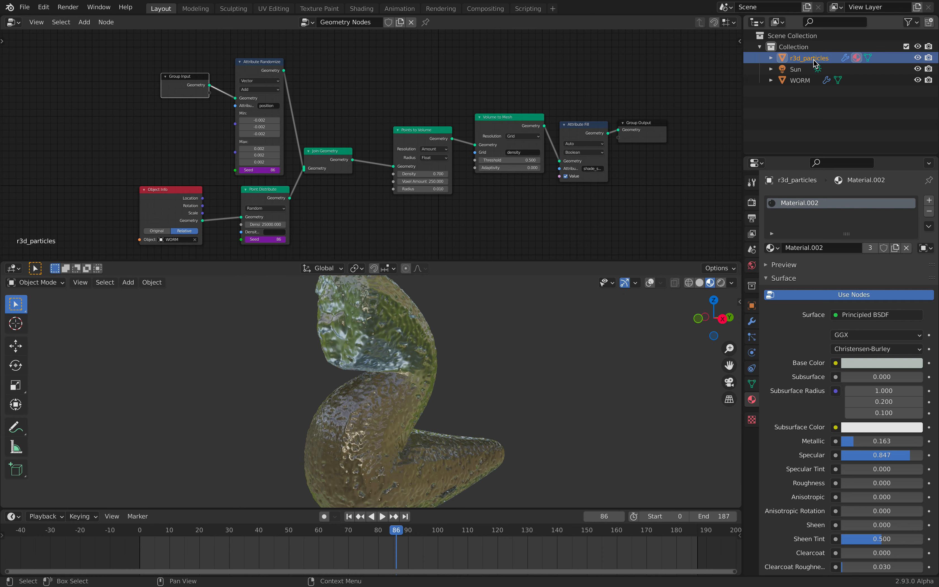
{"action": "left_click", "coordinate": [752, 321]}
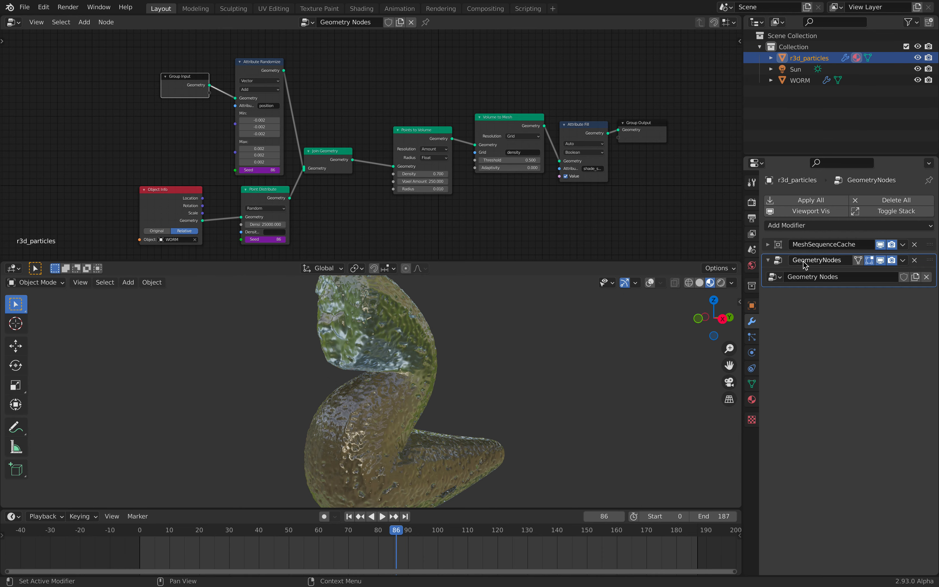
{"action": "left_click", "coordinate": [787, 248]}
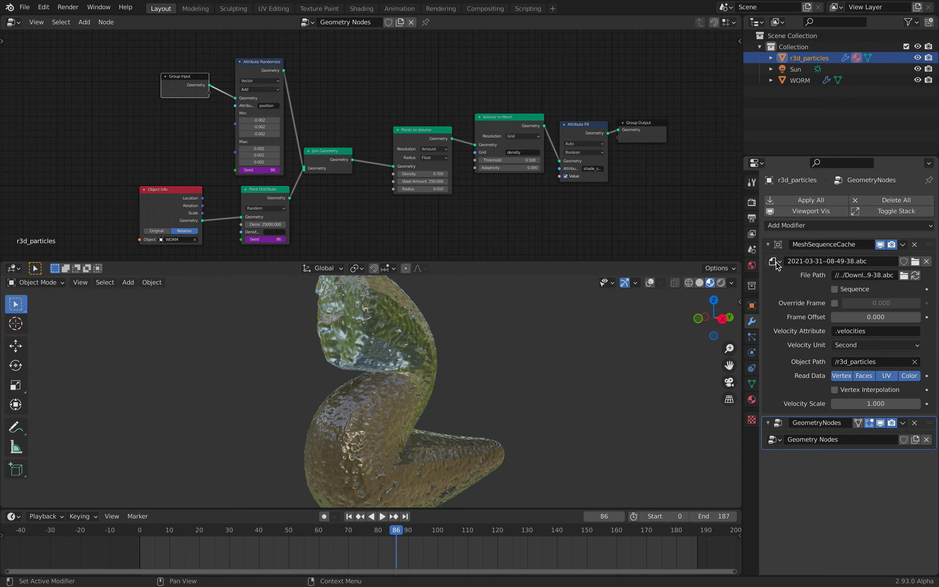
{"action": "left_click", "coordinate": [769, 245]}
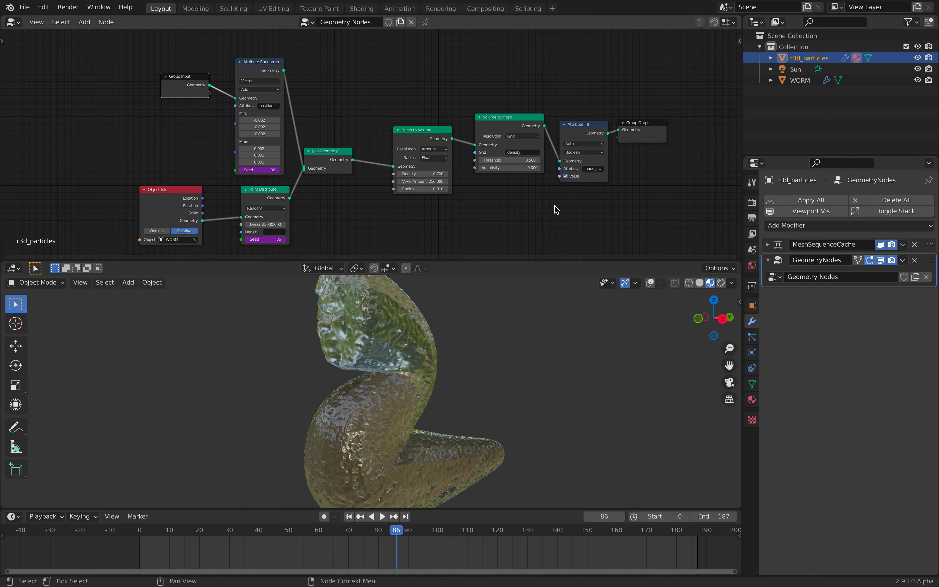
- Shift the Attribute Randomize node slightly away from the Join Geometry node
{"action": "middle_click_drag", "start_coordinate": [252, 113], "coordinate": [286, 166]}
{"action": "scroll", "coordinate": [285, 134], "scroll_direction": "up", "scroll_amount": 3}
{"action": "scroll", "coordinate": [241, 134], "scroll_direction": "up", "scroll_amount": 1}
{"action": "middle_click_drag", "start_coordinate": [217, 129], "coordinate": [207, 85]}
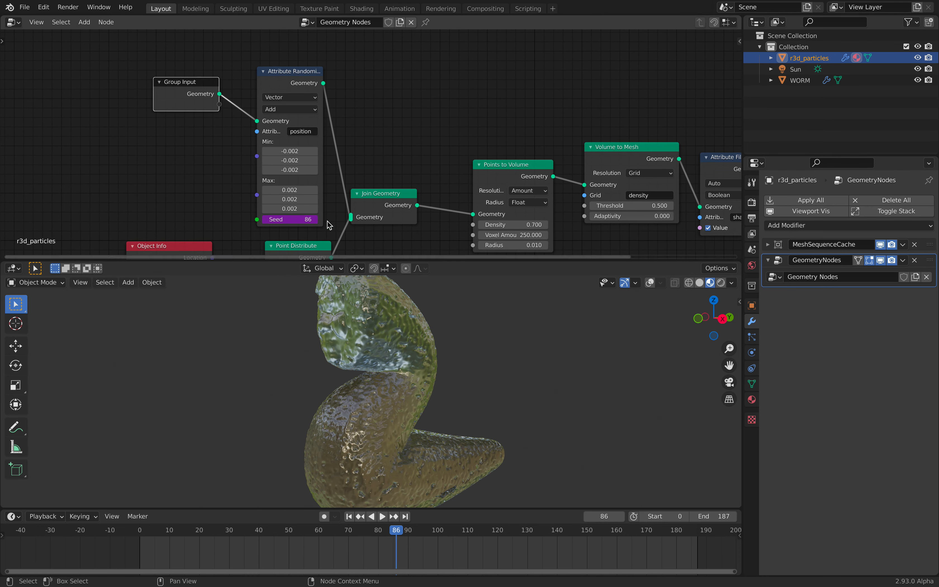
{"action": "left_click_drag", "start_coordinate": [287, 83], "coordinate": [277, 73]}
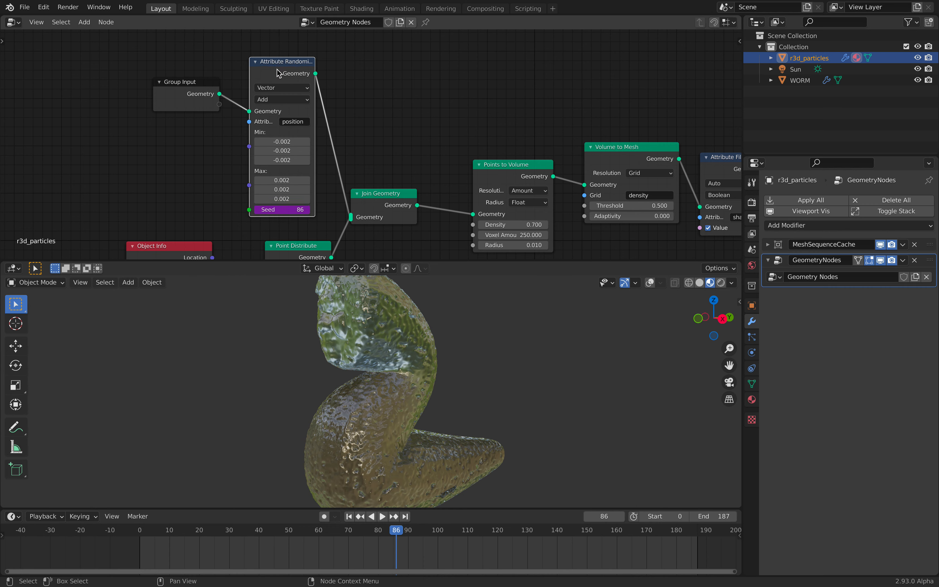
{"action": "left_click", "coordinate": [375, 200]}
- Set the Point Distribute node's density to 15000 and briefly play the animation
{"action": "middle_click_drag", "start_coordinate": [384, 156], "coordinate": [380, 109]}
{"action": "scroll", "coordinate": [362, 134], "scroll_direction": "down", "scroll_amount": 1}
{"action": "middle_click_drag", "start_coordinate": [342, 182], "coordinate": [339, 158]}
{"action": "left_click_drag", "start_coordinate": [303, 167], "coordinate": [297, 163]}
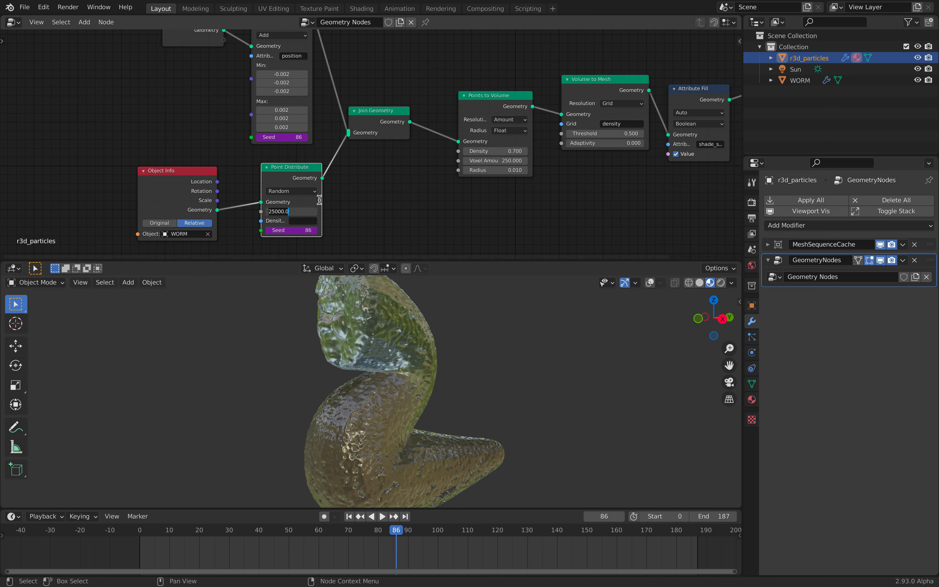
{"action": "key", "text": "Return"}
{"action": "key", "text": "space"}
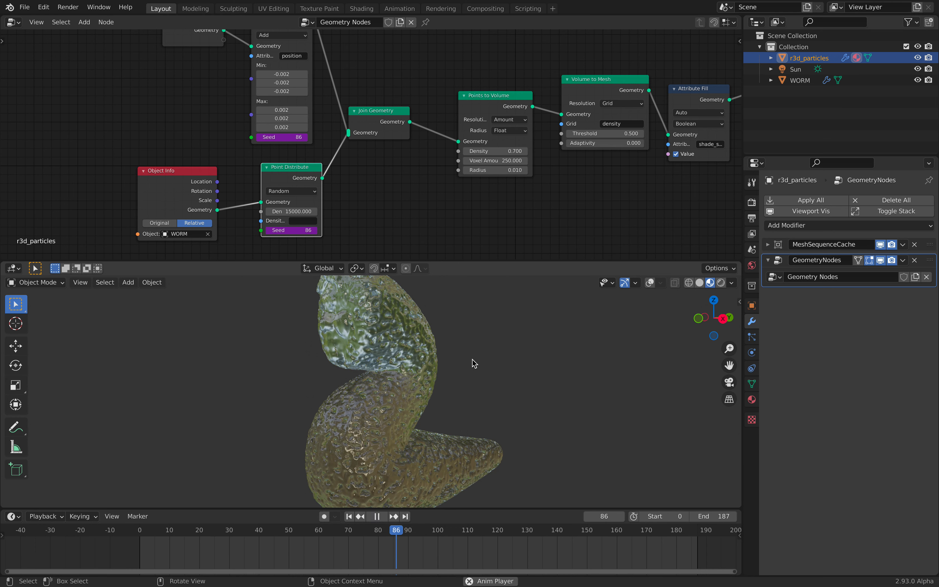
{"action": "key", "text": "space"}
- Check the WORM object's modifiers, reselect r3d_particles, and display the viewport in Solid shading with overlays enabled
{"action": "left_click", "coordinate": [771, 82]}
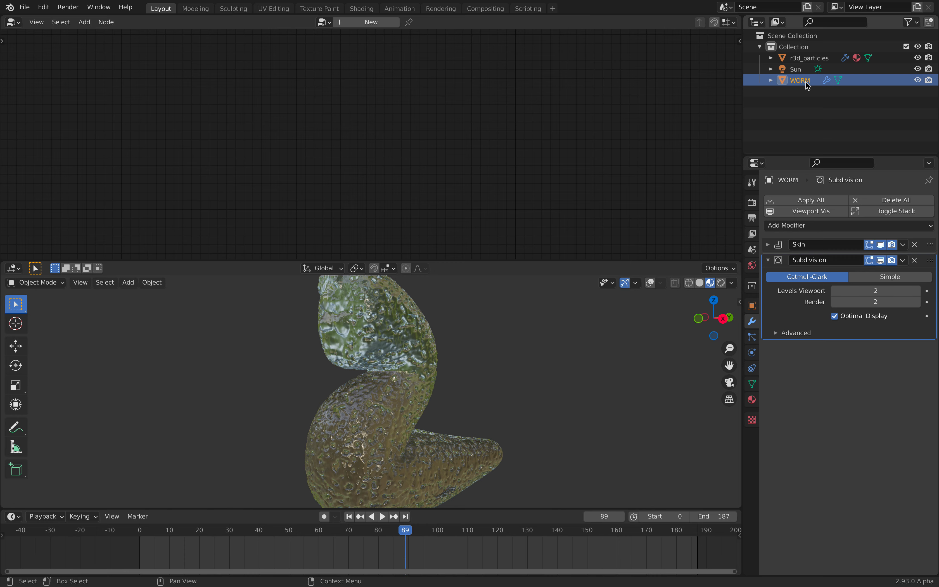
{"action": "left_click", "coordinate": [864, 59]}
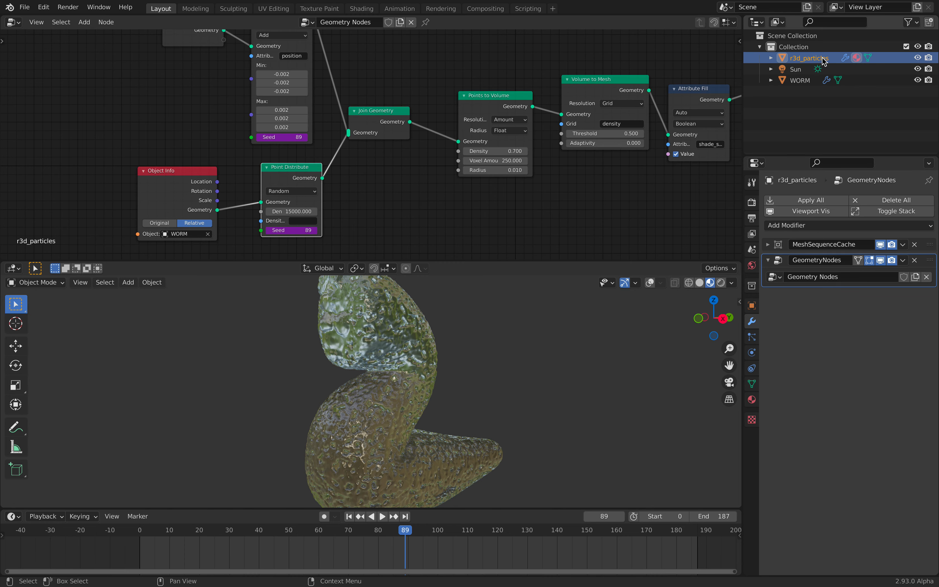
{"action": "left_click", "coordinate": [650, 283]}
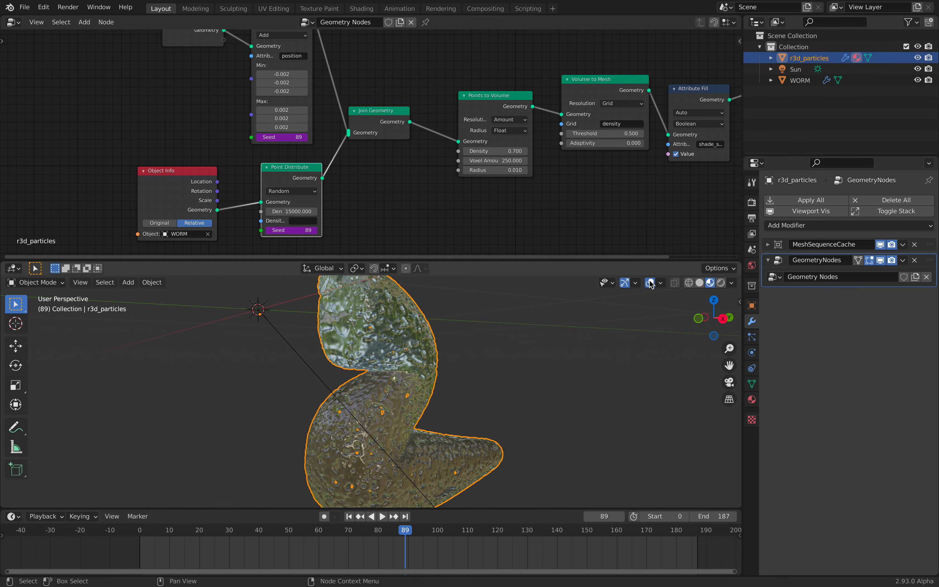
{"action": "left_click", "coordinate": [700, 283]}
{"action": "middle_click_drag", "start_coordinate": [466, 325], "coordinate": [536, 329]}
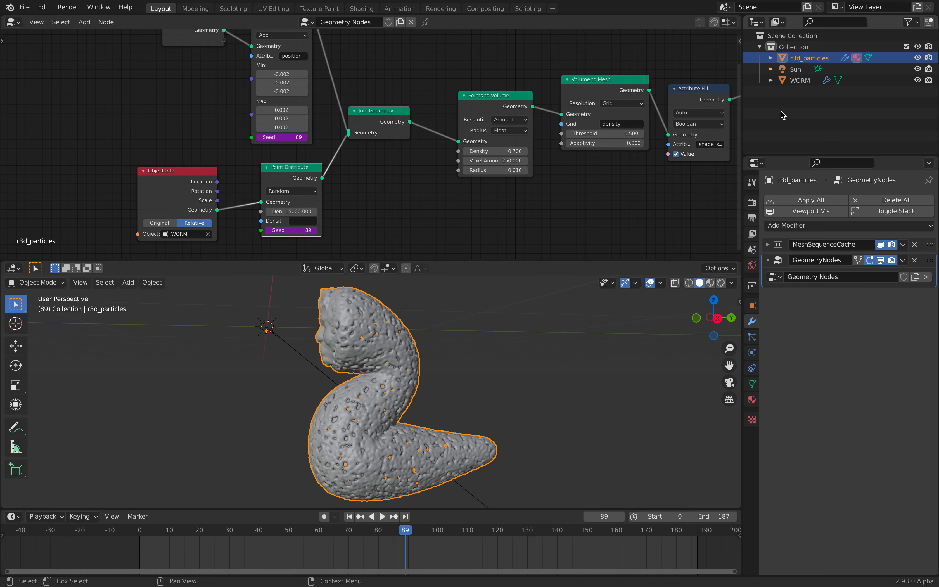
- Move the WORM object about 0.5 m along the global Y axis, away from the face mesh
{"action": "left_click", "coordinate": [799, 80]}
{"action": "key", "text": "g"}
{"action": "key", "text": "y"}
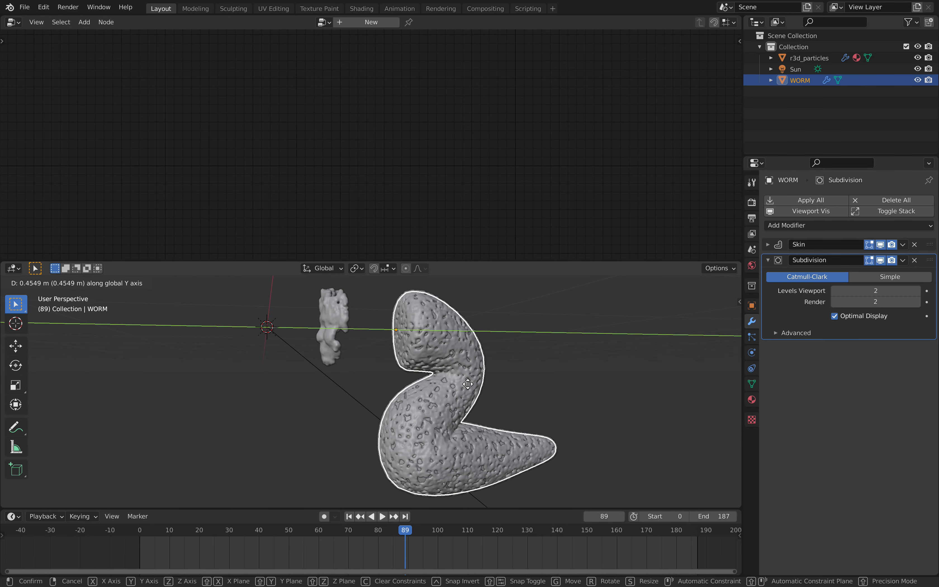
{"action": "left_click", "coordinate": [497, 387]}
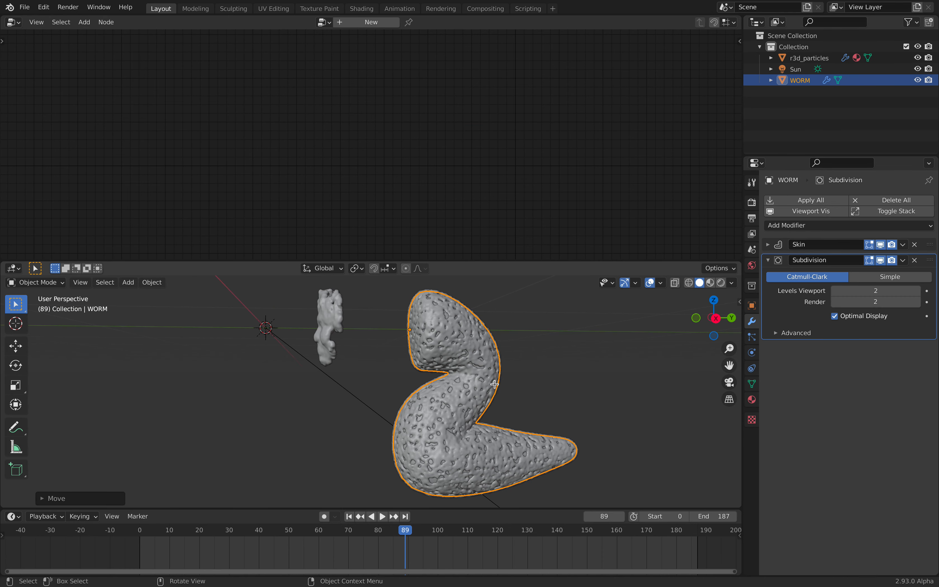
- Inspect the WORM's skin skeleton in Edit Mode with X-ray and from the side, and return to Object Mode
{"action": "key", "text": "Tab"}
{"action": "middle_click_drag", "start_coordinate": [458, 332], "coordinate": [450, 332]}
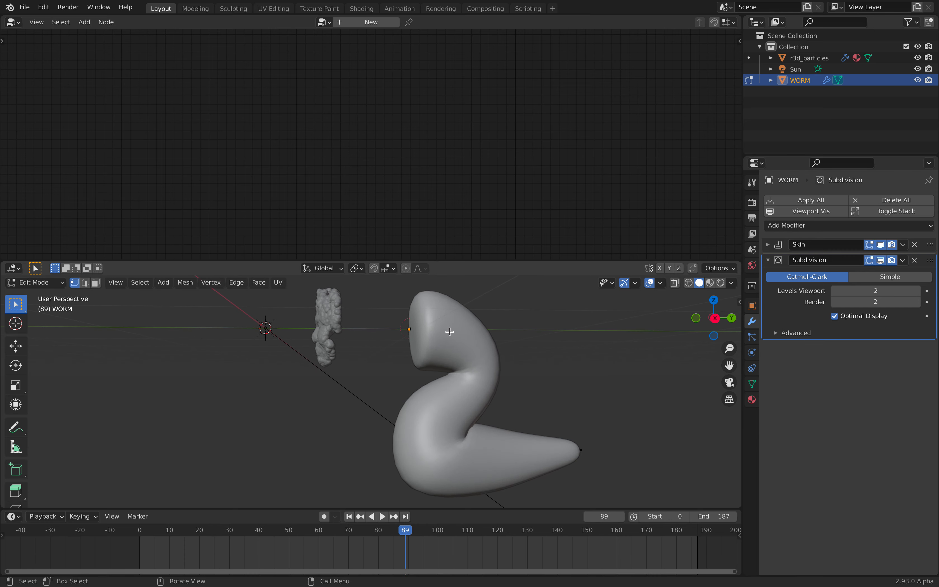
{"action": "left_click", "coordinate": [676, 284]}
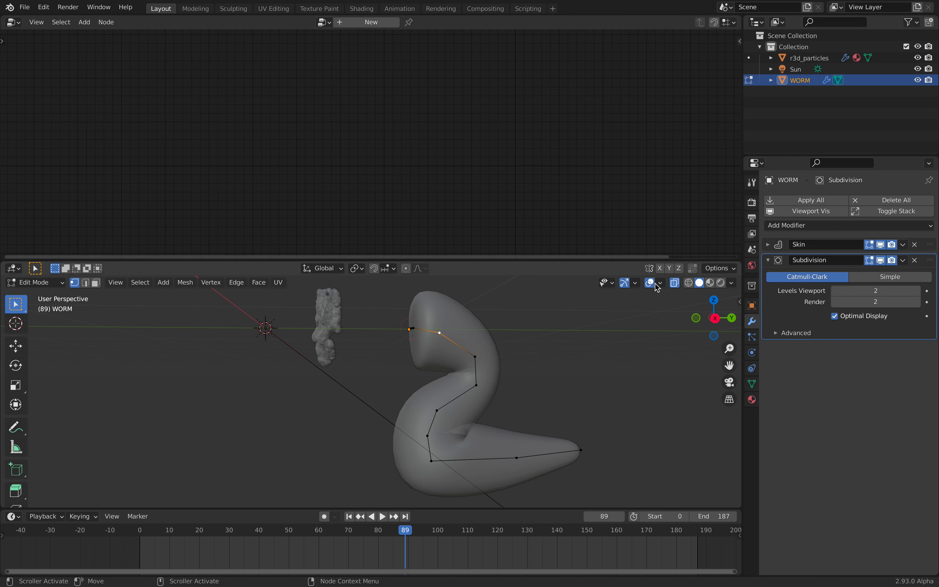
{"action": "left_click", "coordinate": [676, 285]}
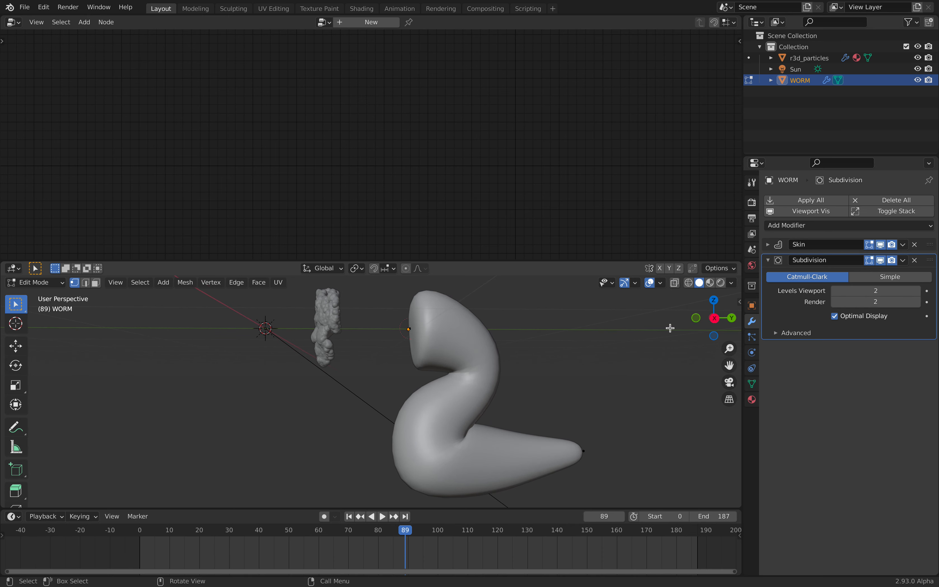
{"action": "left_click", "coordinate": [714, 318]}
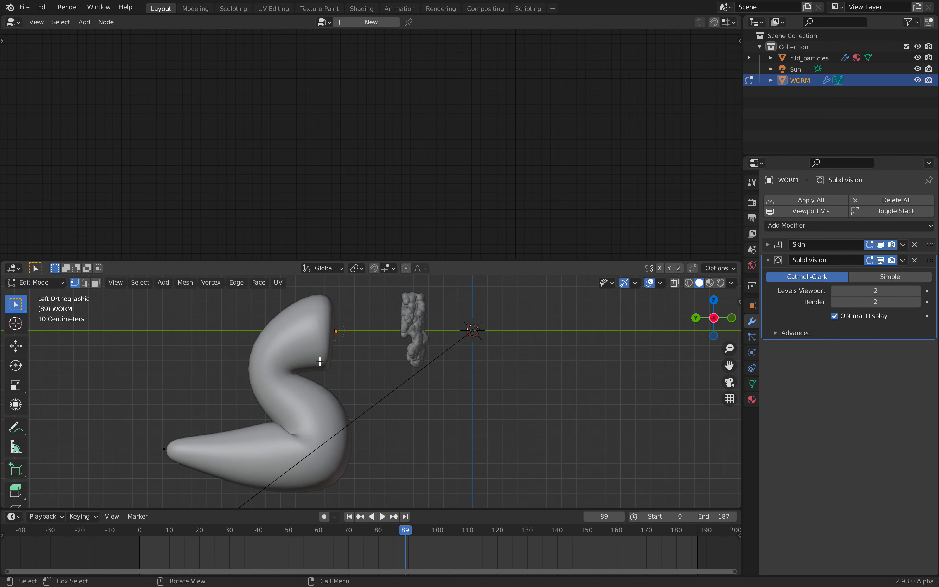
{"action": "left_click", "coordinate": [38, 282]}
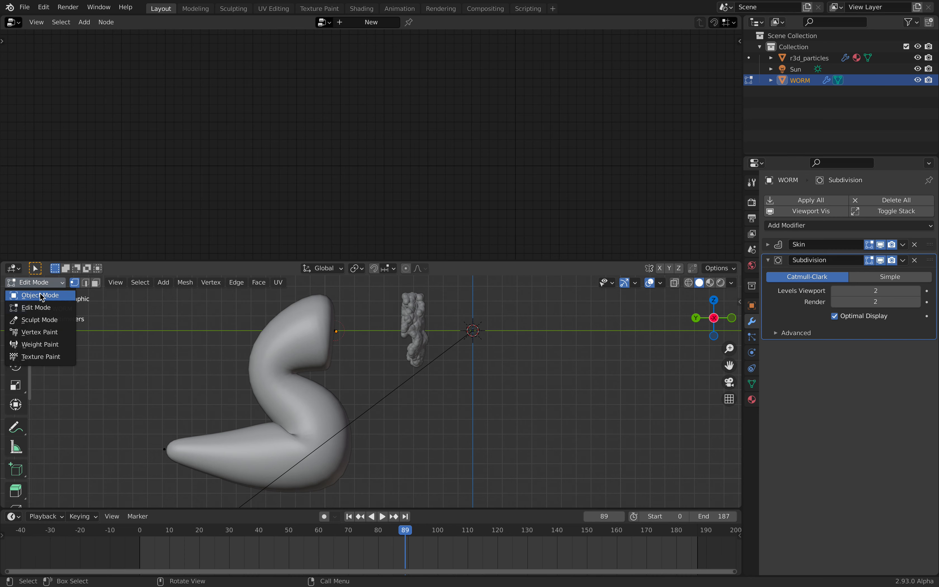
{"action": "left_click", "coordinate": [44, 296]}
- Move r3d_particles along Y until the face joins the open end of the worm's head
{"action": "left_click", "coordinate": [338, 346]}
{"action": "key", "text": "g"}
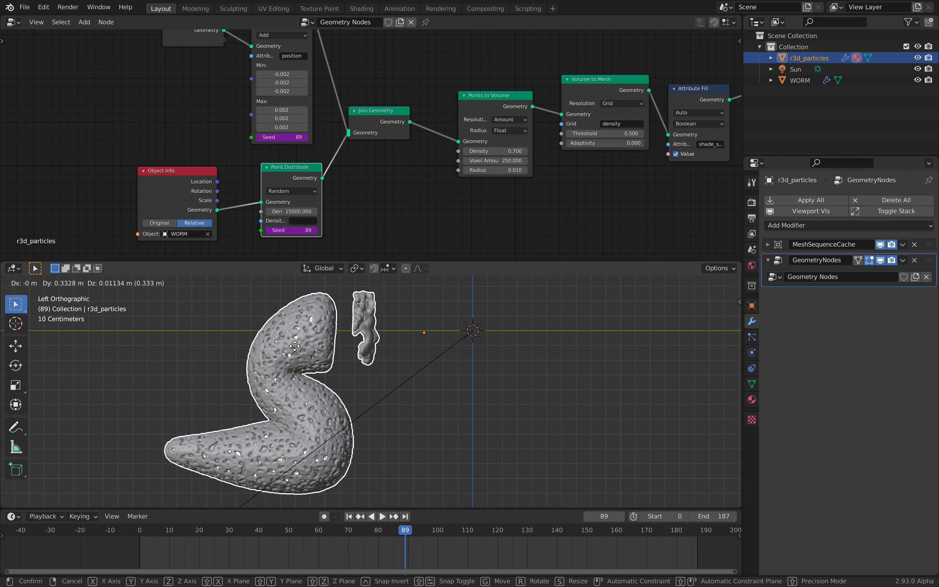
{"action": "left_click", "coordinate": [274, 350]}
{"action": "middle_click_drag", "start_coordinate": [328, 376], "coordinate": [379, 348]}
- Nudge the Join Geometry and Points to Volume nodes slightly within the node tree
{"action": "middle_click_drag", "start_coordinate": [364, 154], "coordinate": [359, 180]}
{"action": "left_click_drag", "start_coordinate": [357, 140], "coordinate": [361, 142]}
{"action": "middle_click_drag", "start_coordinate": [342, 143], "coordinate": [347, 159]}
{"action": "left_click_drag", "start_coordinate": [374, 154], "coordinate": [377, 150]}
{"action": "middle_click_drag", "start_coordinate": [379, 149], "coordinate": [318, 151]}
{"action": "left_click_drag", "start_coordinate": [424, 140], "coordinate": [423, 131]}
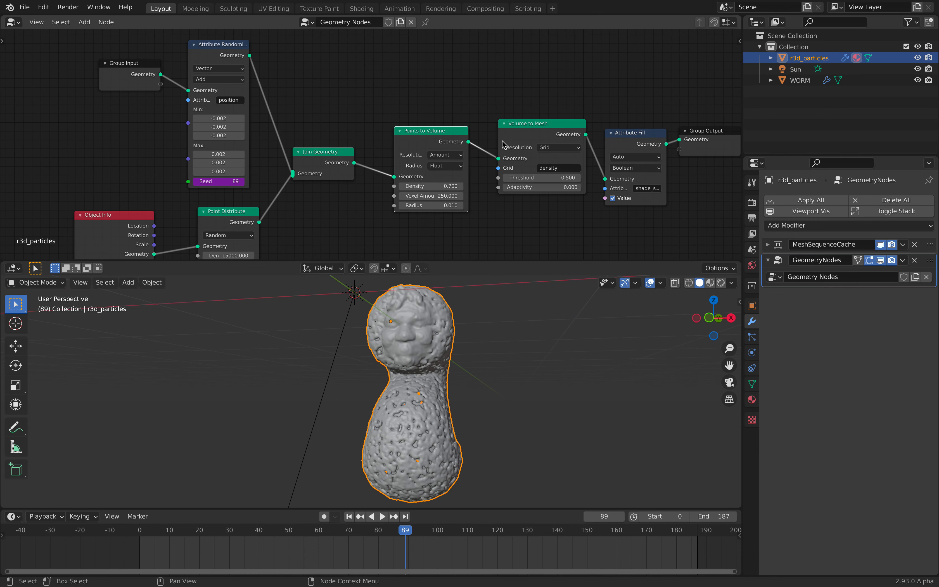
{"action": "middle_click_drag", "start_coordinate": [372, 202], "coordinate": [370, 200]}
- Examine the blended surface of the face and worm up close, along with the Points to Volume node
{"action": "middle_click_drag", "start_coordinate": [474, 304], "coordinate": [452, 291]}
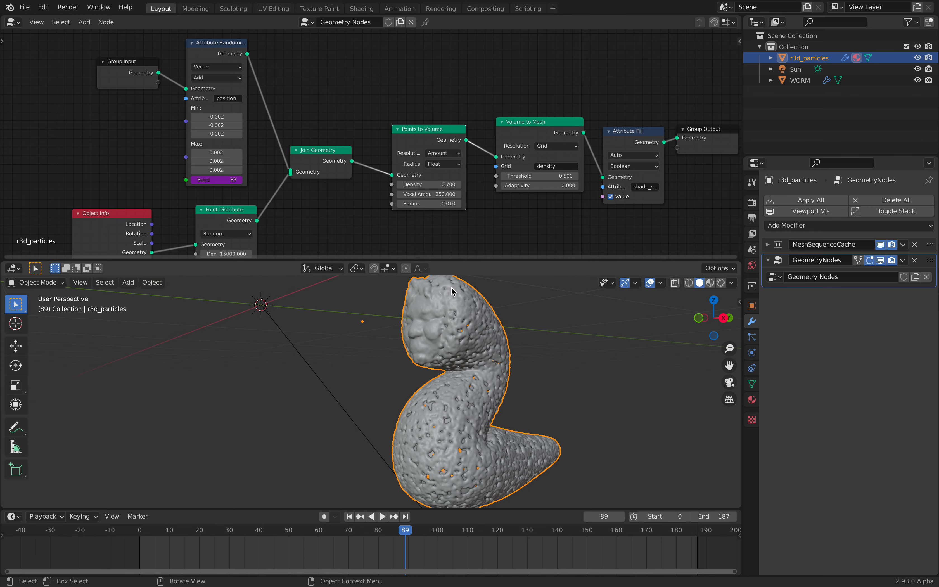
{"action": "middle_click_drag", "start_coordinate": [494, 315], "coordinate": [532, 374]}
{"action": "scroll", "coordinate": [401, 368], "scroll_direction": "up", "scroll_amount": 3}
{"action": "scroll", "coordinate": [401, 368], "scroll_direction": "up", "scroll_amount": 2}
{"action": "scroll", "coordinate": [378, 381], "scroll_direction": "up", "scroll_amount": 4}
{"action": "scroll", "coordinate": [404, 349], "scroll_direction": "down", "scroll_amount": 8}
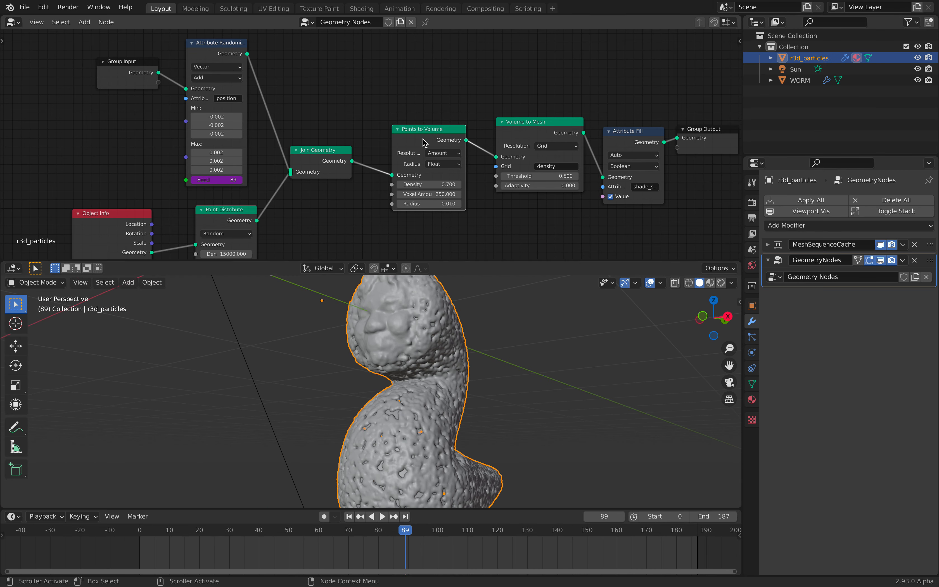
{"action": "left_click_drag", "start_coordinate": [423, 139], "coordinate": [429, 134]}
{"action": "middle_click_drag", "start_coordinate": [464, 127], "coordinate": [420, 118]}
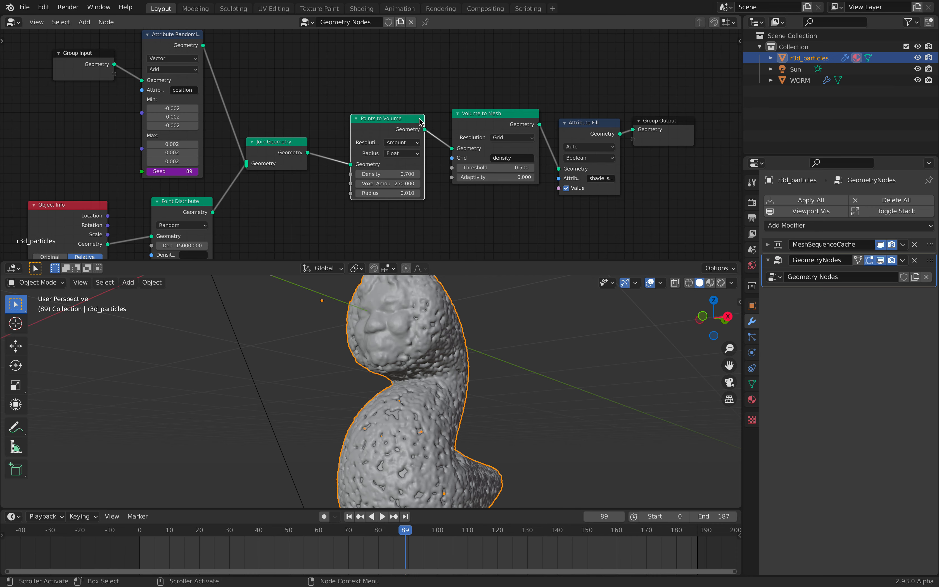
- Nudge the Volume to Mesh node slightly within the r3d_particles node tree
{"action": "scroll", "coordinate": [419, 119], "scroll_direction": "up", "scroll_amount": 2}
{"action": "scroll", "coordinate": [388, 111], "scroll_direction": "up", "scroll_amount": 1}
{"action": "left_click_drag", "start_coordinate": [527, 108], "coordinate": [519, 104]}
{"action": "middle_click_drag", "start_coordinate": [505, 121], "coordinate": [465, 114]}
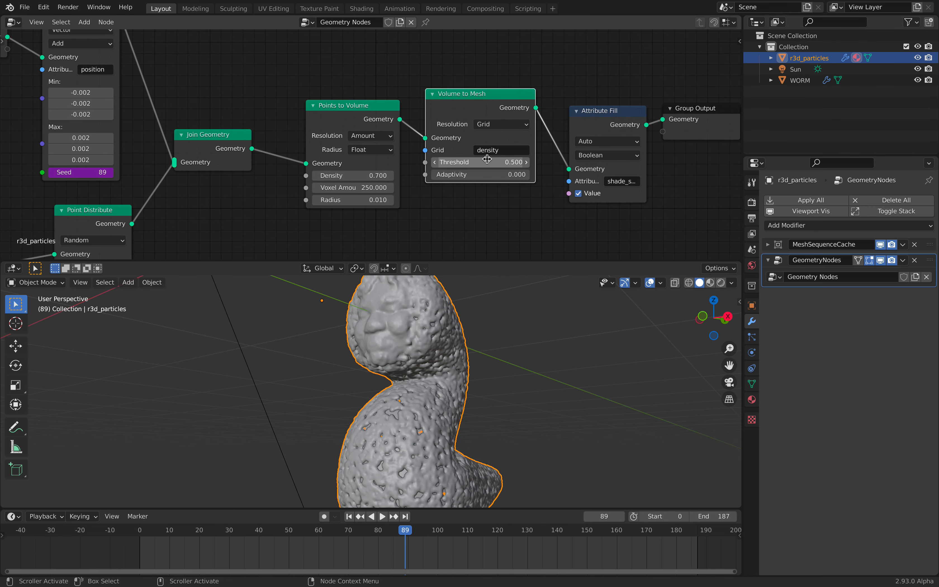
- Try a Threshold of 0.2 on the Volume to Mesh node, and return it to 0.5
{"action": "left_click", "coordinate": [486, 159]}
{"action": "key", "text": "Return"}
{"action": "left_click", "coordinate": [486, 163]}
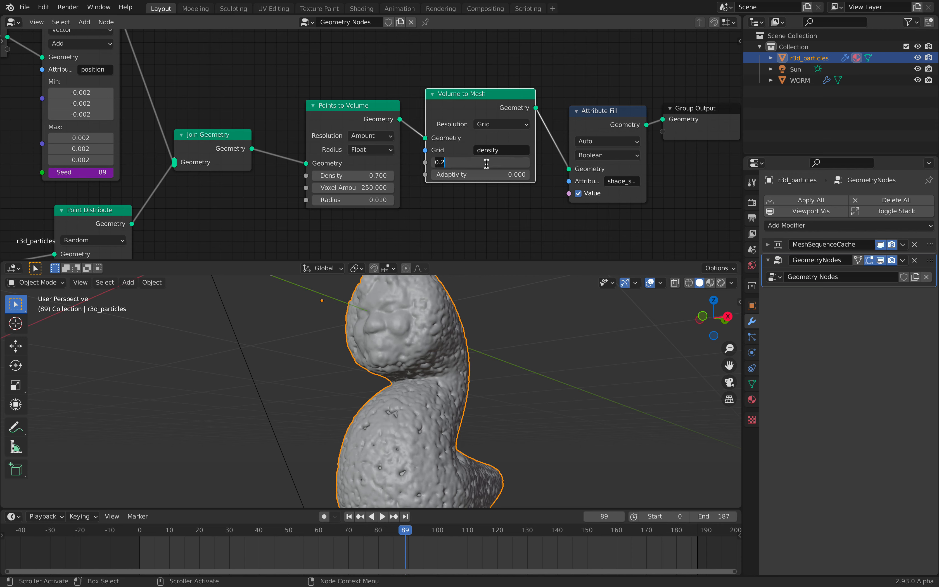
{"action": "key", "text": "Return"}
- Set the Density of the Points to Volume node to 1
{"action": "left_click", "coordinate": [362, 176]}
{"action": "type", "text": "1"}
{"action": "key", "text": "Return"}
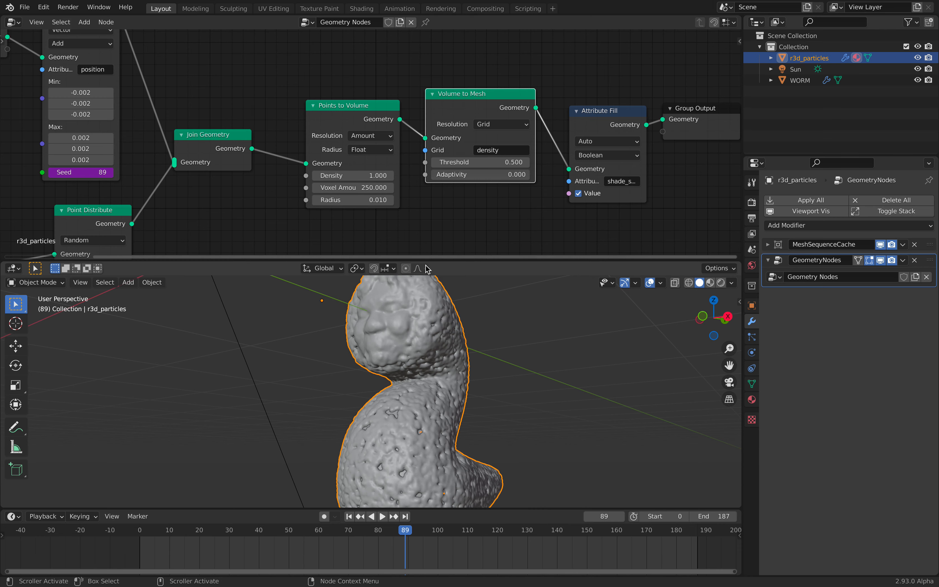
- Play the animation briefly, then scrub to frame 137 and examine the whole face and worm mesh
{"action": "scroll", "coordinate": [368, 174], "scroll_direction": "down", "scroll_amount": 1}
{"action": "key", "text": "space"}
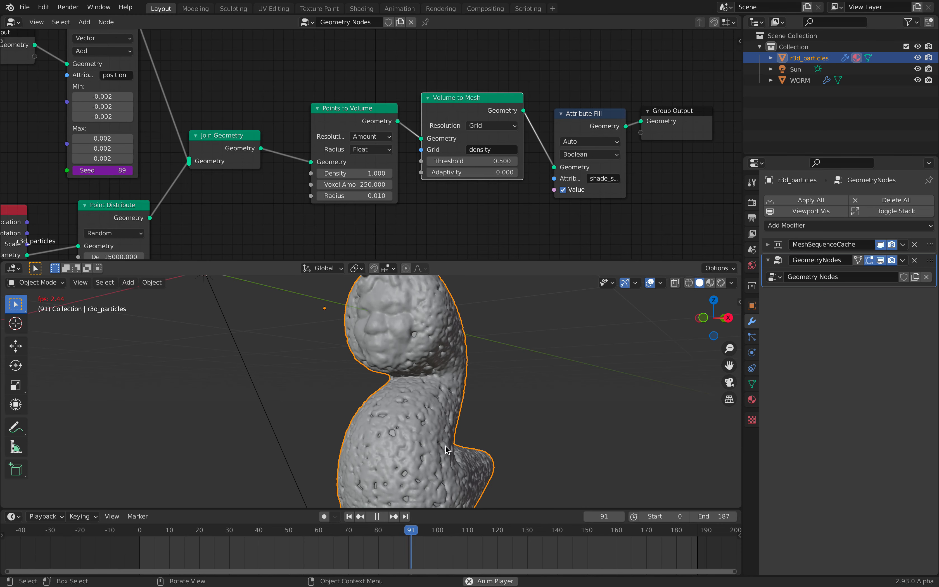
{"action": "key", "text": "space"}
{"action": "left_click_drag", "start_coordinate": [438, 531], "coordinate": [548, 530]}
{"action": "scroll", "coordinate": [466, 372], "scroll_direction": "down", "scroll_amount": 3}
{"action": "middle_click_drag", "start_coordinate": [450, 371], "coordinate": [477, 354]}
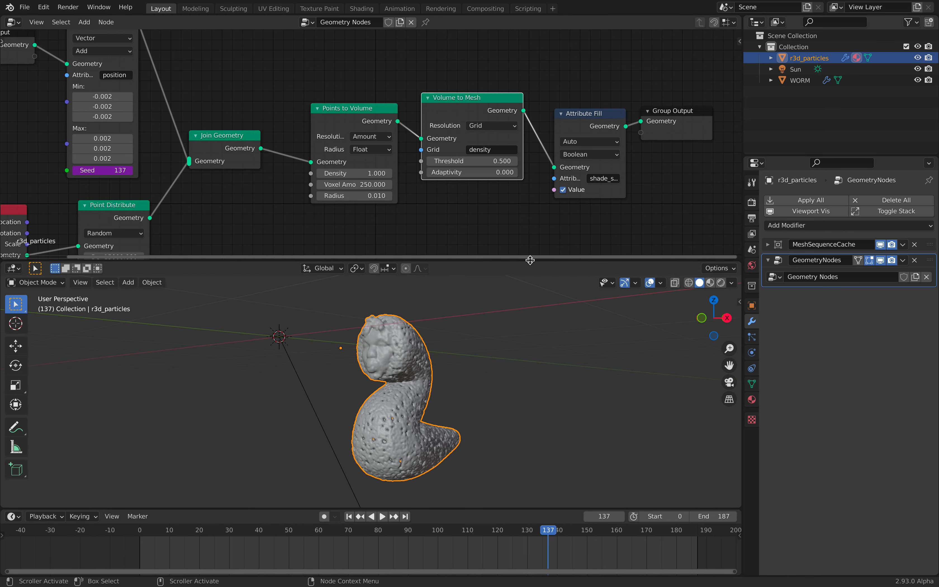
- Give the 3D viewport more height and move the Group Output node further away from Attribute Fill
{"action": "left_click_drag", "start_coordinate": [529, 261], "coordinate": [529, 210]}
{"action": "scroll", "coordinate": [463, 143], "scroll_direction": "down", "scroll_amount": 2}
{"action": "middle_click_drag", "start_coordinate": [464, 143], "coordinate": [458, 129]}
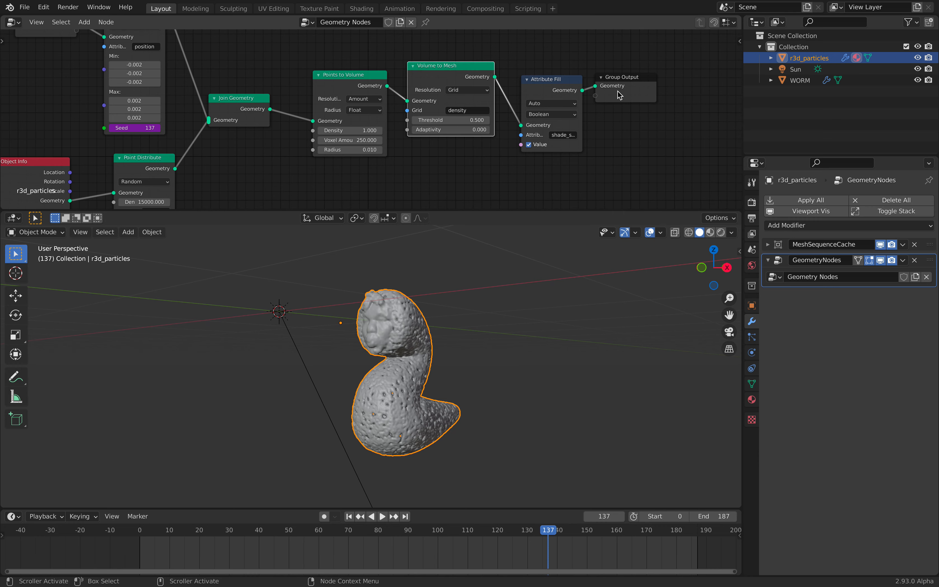
{"action": "left_click_drag", "start_coordinate": [620, 79], "coordinate": [652, 76]}
- Show the merged mesh in Material Preview shading in a taller 3D viewport
{"action": "scroll", "coordinate": [529, 350], "scroll_direction": "up", "scroll_amount": 3}
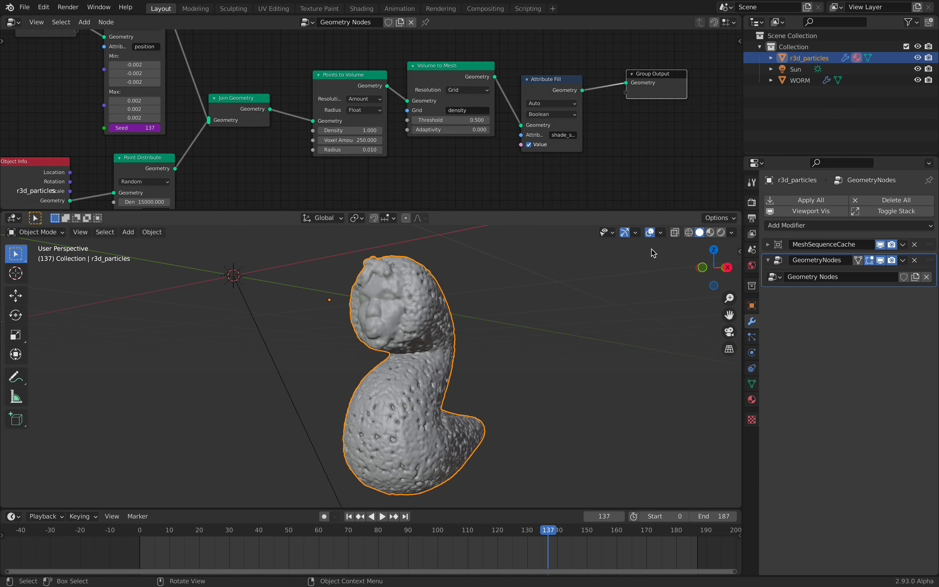
{"action": "left_click", "coordinate": [710, 233]}
{"action": "middle_click_drag", "start_coordinate": [396, 332], "coordinate": [448, 358]}
{"action": "middle_click_drag", "start_coordinate": [453, 313], "coordinate": [431, 299], "text": "shift"}
{"action": "left_click_drag", "start_coordinate": [515, 210], "coordinate": [505, 172]}
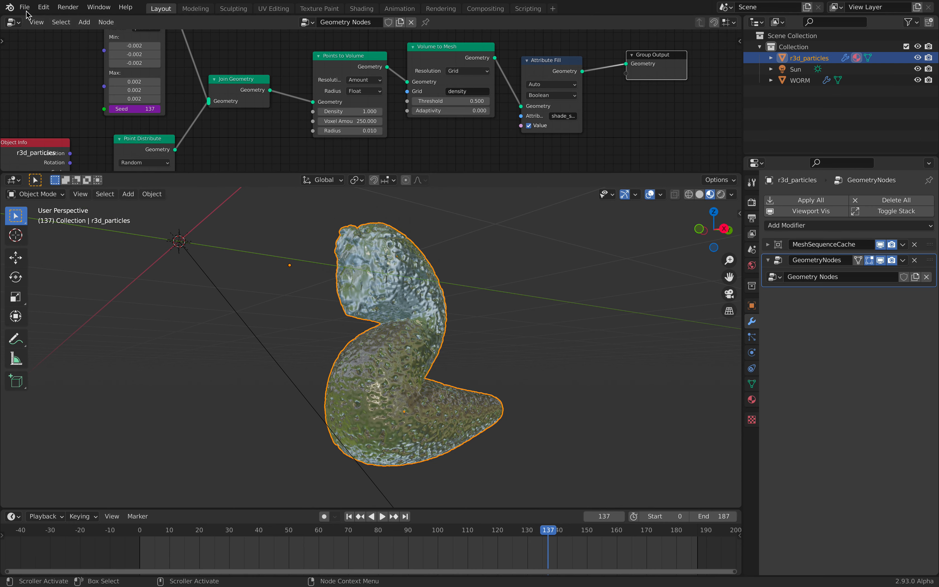
- Check the program version on the splash screen and dismiss it
{"action": "left_click", "coordinate": [9, 7]}
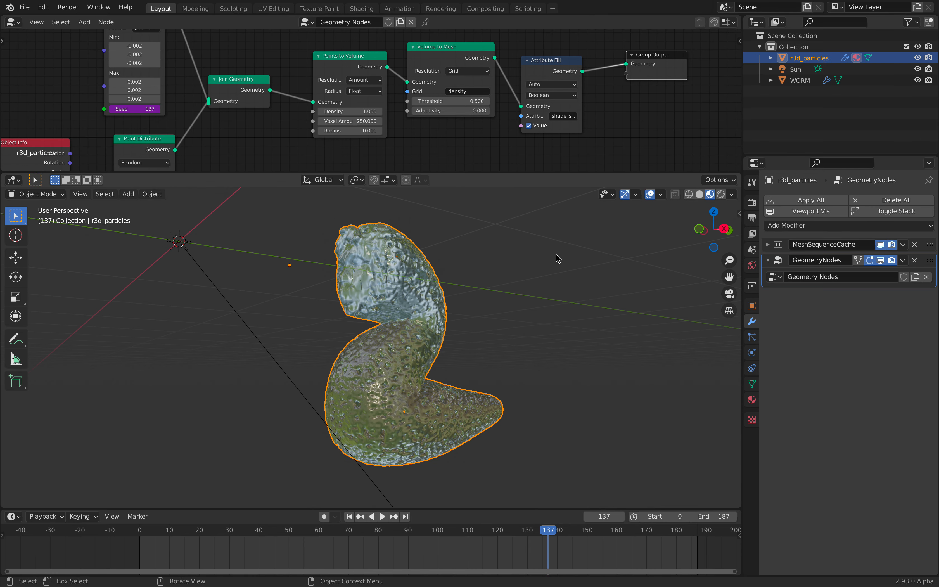
{"action": "left_click", "coordinate": [9, 6]}
{"action": "left_click", "coordinate": [18, 18]}
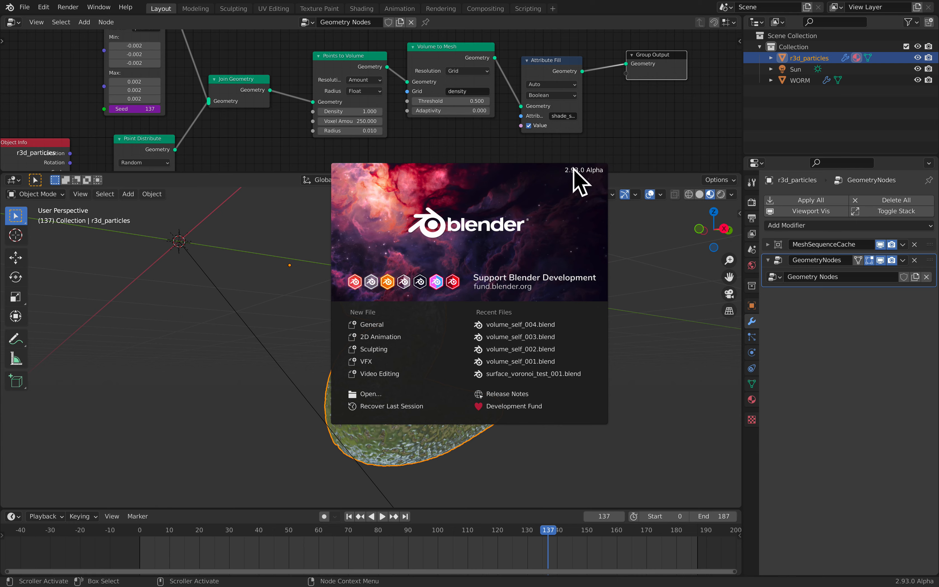
{"action": "left_click", "coordinate": [666, 248]}
- Hide the viewport overlays and save the file
{"action": "middle_click_drag", "start_coordinate": [579, 278], "coordinate": [577, 288]}
{"action": "scroll", "coordinate": [574, 287], "scroll_direction": "up", "scroll_amount": 1}
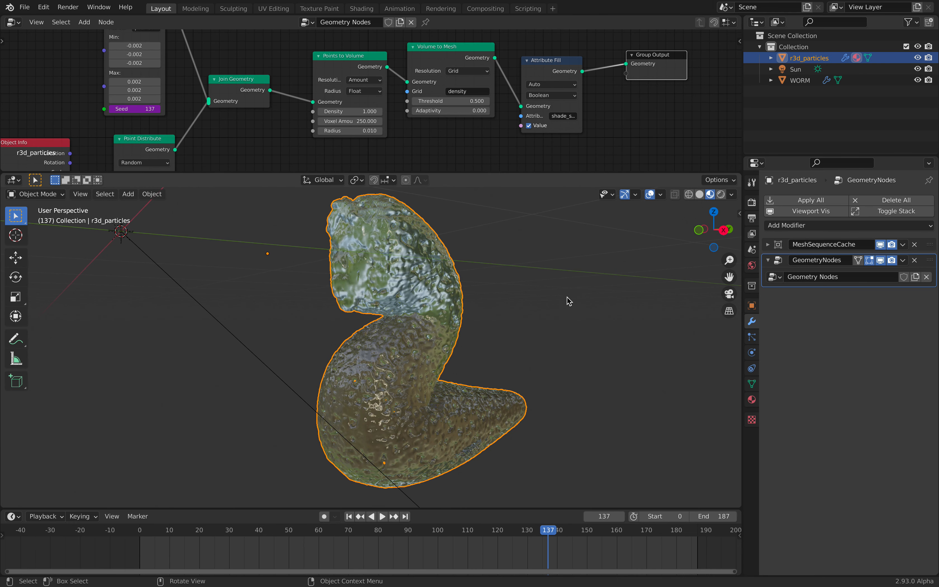
{"action": "left_click", "coordinate": [648, 195]}
{"action": "key", "text": "ctrl+s"}
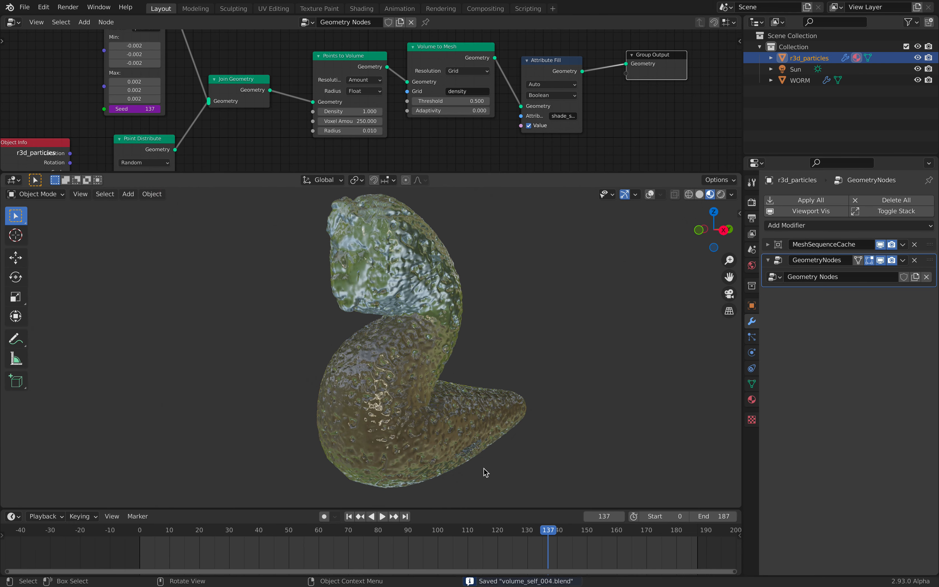
- Play the animation in Material Preview and stop it at frame 141
{"action": "left_click", "coordinate": [474, 532]}
{"action": "key", "text": "space"}
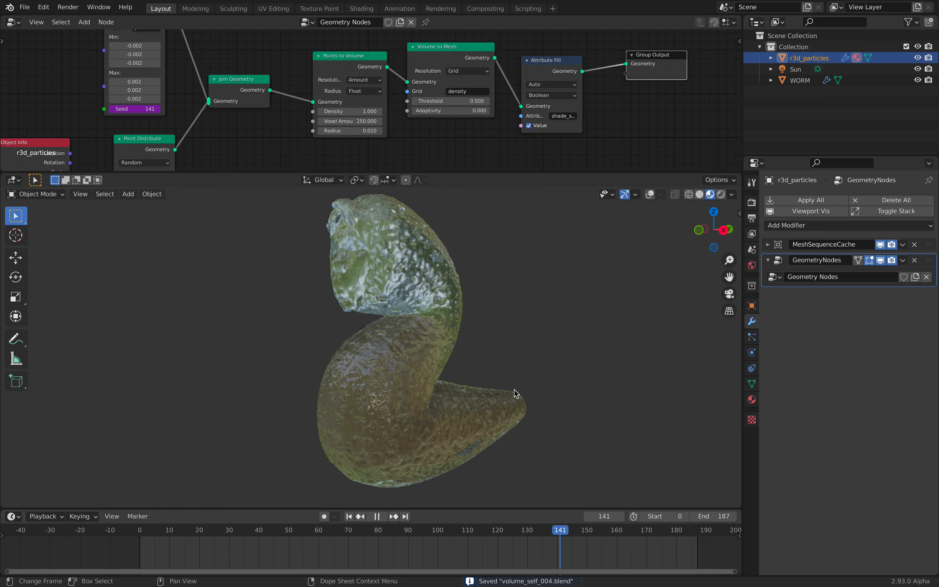
{"action": "key", "text": "space"}
- Select the WORM and show the settings of its Material.002 in an enlarged properties editor
{"action": "left_click", "coordinate": [445, 346]}
{"action": "left_click", "coordinate": [755, 403]}
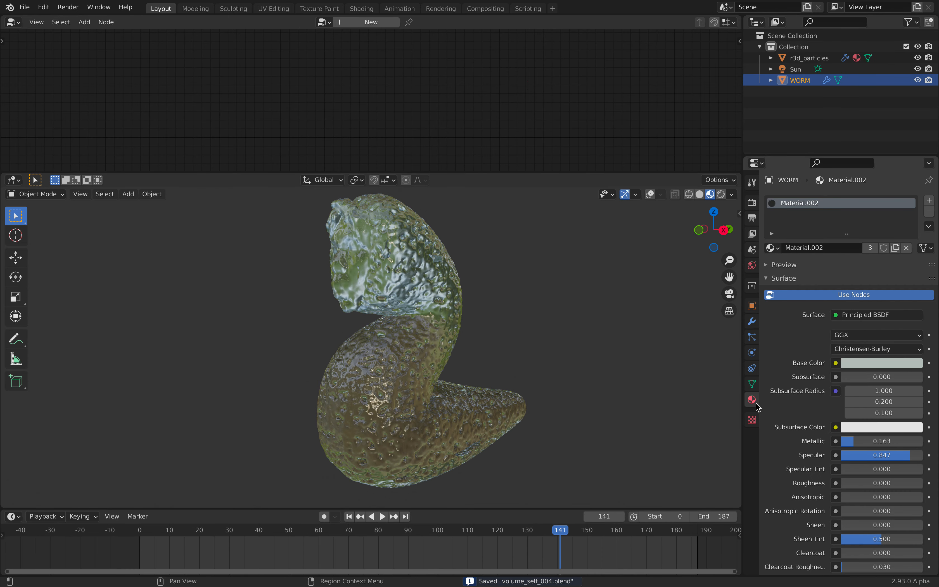
{"action": "scroll", "coordinate": [808, 384], "scroll_direction": "down", "scroll_amount": 3}
{"action": "left_click_drag", "start_coordinate": [742, 146], "coordinate": [695, 81]}
{"action": "scroll", "coordinate": [790, 233], "scroll_direction": "up", "scroll_amount": 1}
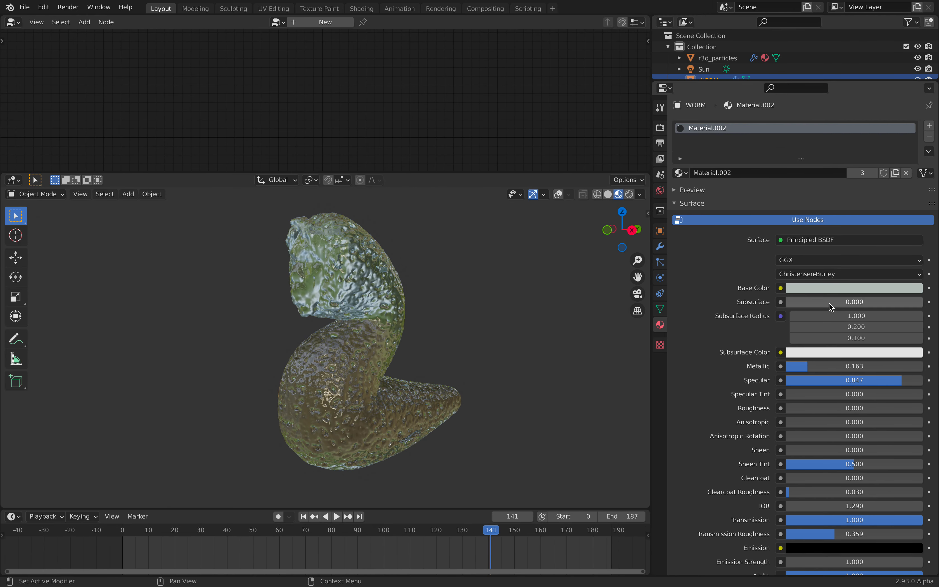
- Try other Metallic, Transmission and Alpha values on Material.002, and restore them to 0.163, 1.0 and 1.0
{"action": "mouse_move", "coordinate": [808, 367]}
{"action": "left_mouse_down"}
{"action": "mouse_move", "coordinate": [932, 366]}
{"action": "mouse_move", "coordinate": [795, 367]}
{"action": "left_mouse_up"}
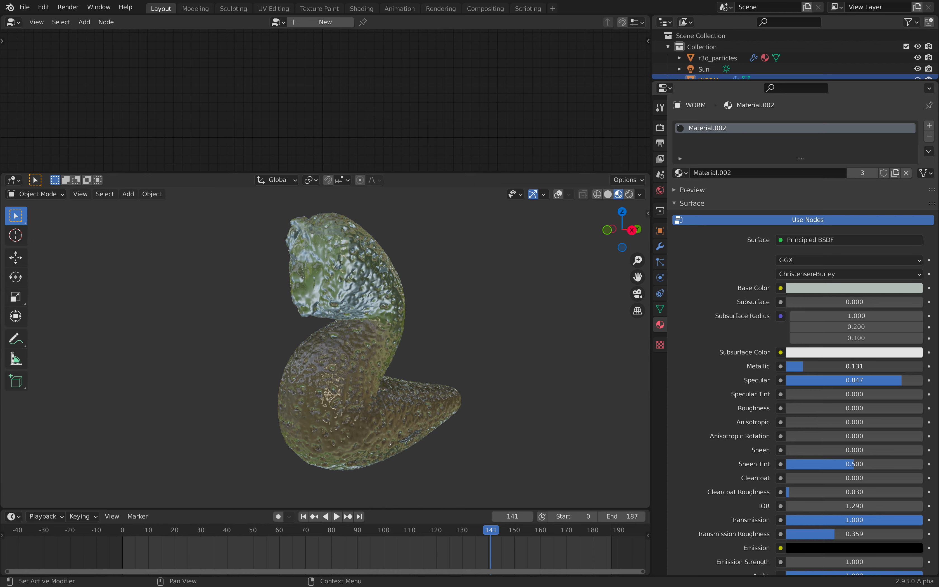
{"action": "scroll", "coordinate": [831, 457], "scroll_direction": "down", "scroll_amount": 5}
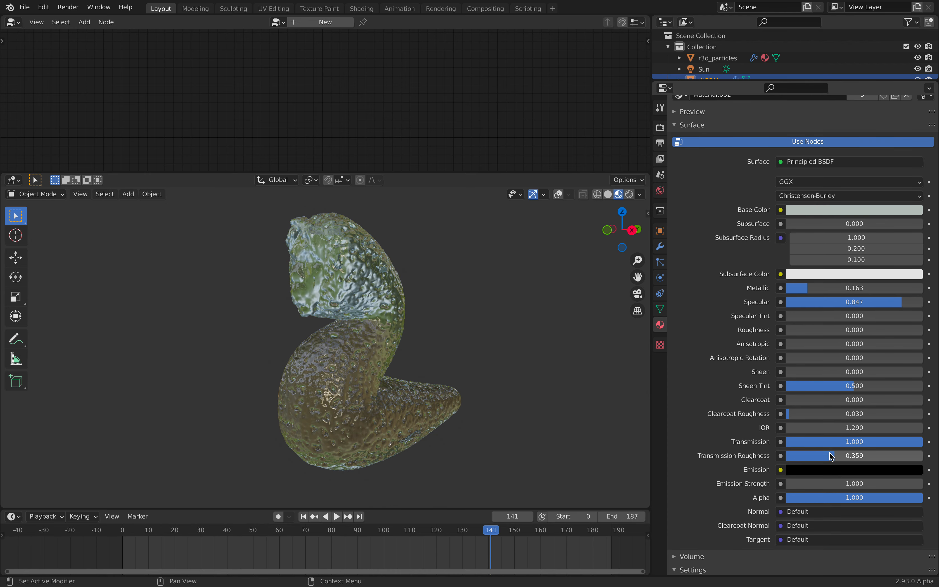
{"action": "mouse_move", "coordinate": [855, 441]}
{"action": "left_mouse_down"}
{"action": "mouse_move", "coordinate": [756, 441]}
{"action": "mouse_move", "coordinate": [927, 445]}
{"action": "left_mouse_up"}
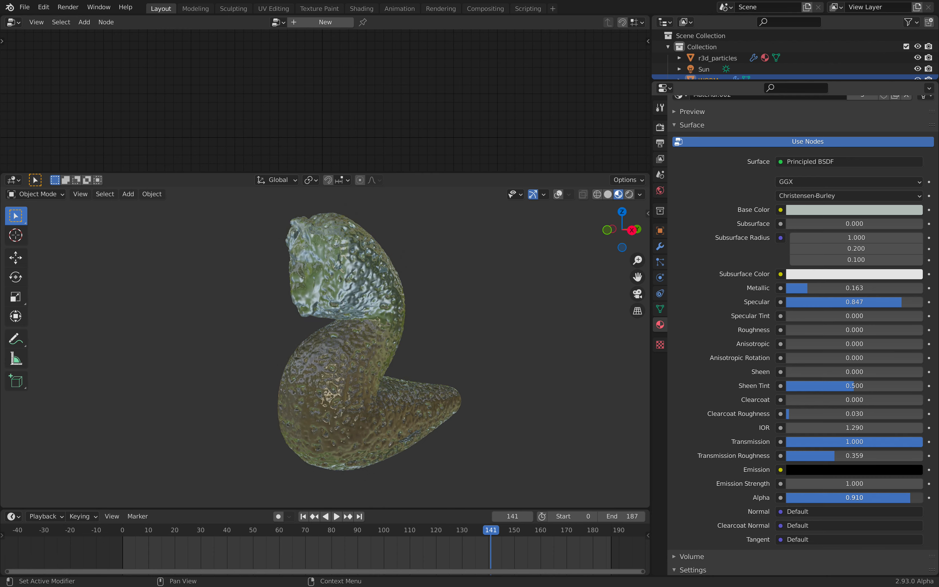
{"action": "mouse_move", "coordinate": [883, 497]}
{"action": "left_mouse_down"}
{"action": "mouse_move", "coordinate": [831, 498]}
{"action": "mouse_move", "coordinate": [914, 498]}
{"action": "left_mouse_up"}
{"action": "scroll", "coordinate": [869, 500], "scroll_direction": "down", "scroll_amount": 5}
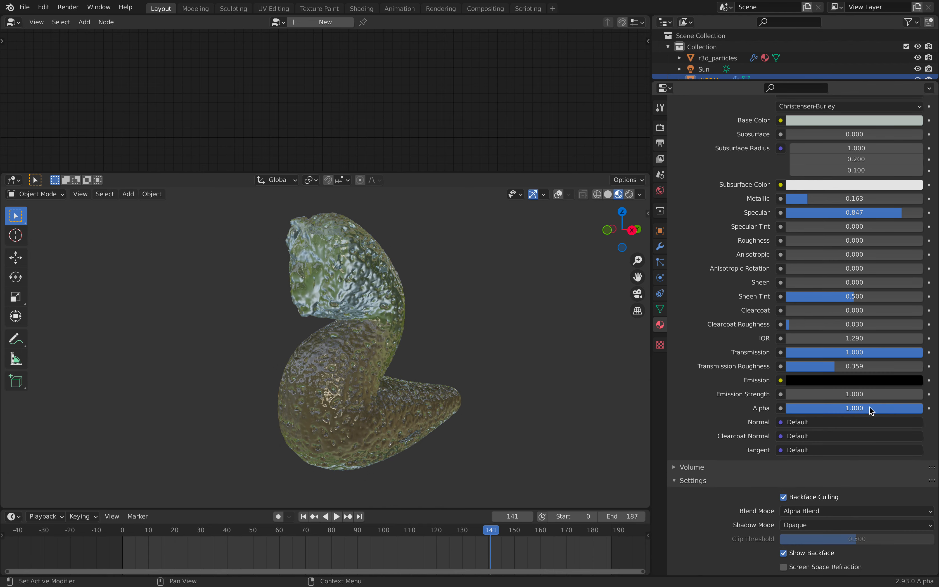
{"action": "scroll", "coordinate": [848, 519], "scroll_direction": "down", "scroll_amount": 1}
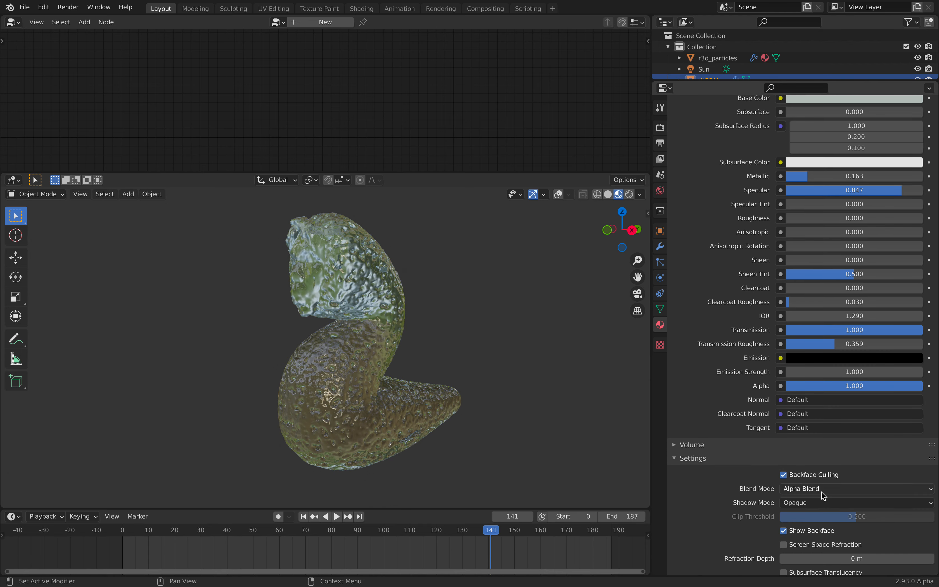
- Disable Backface Culling on Material.002 and set its Blend Mode to Opaque
{"action": "left_click", "coordinate": [783, 475]}
{"action": "middle_click_drag", "start_coordinate": [582, 443], "coordinate": [520, 404]}
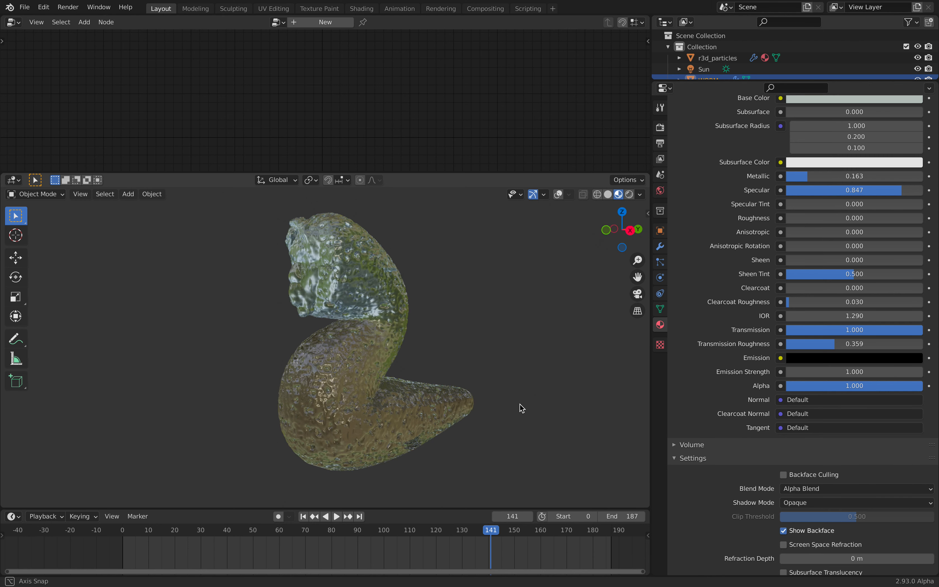
{"action": "left_click", "coordinate": [826, 489]}
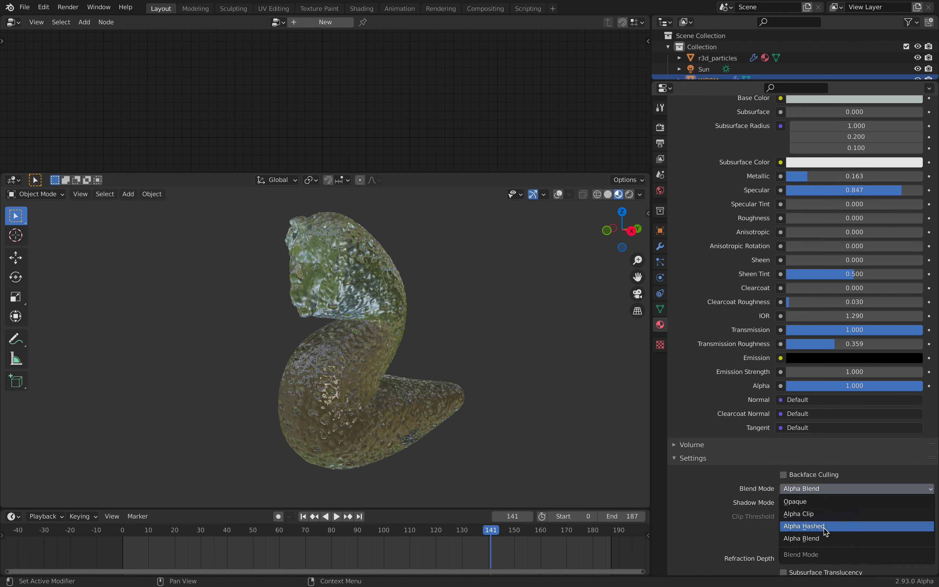
{"action": "left_click", "coordinate": [808, 501]}
{"action": "middle_click_drag", "start_coordinate": [455, 338], "coordinate": [485, 344]}
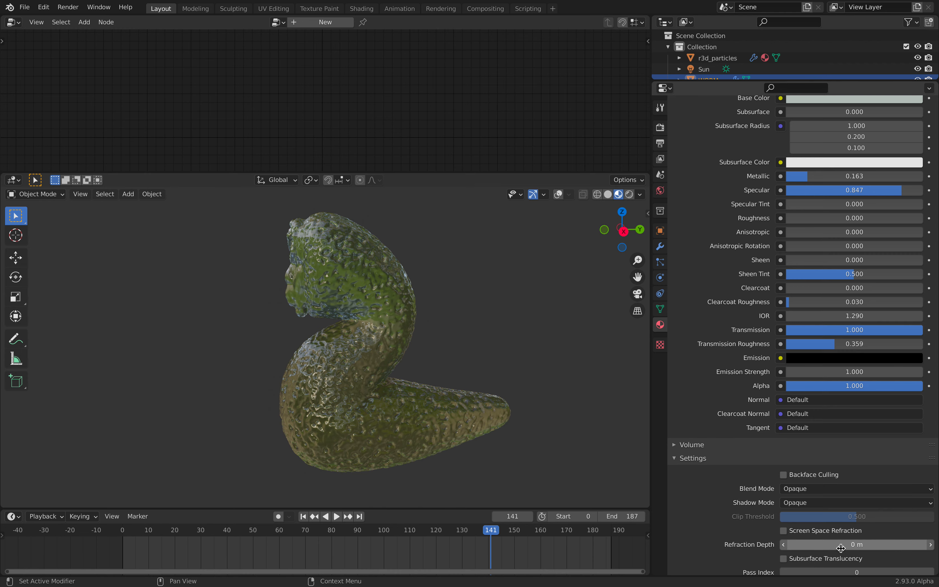
- Set the Transmission Roughness of Material.002 to 0.376 and check the surface from several angles
{"action": "scroll", "coordinate": [832, 446], "scroll_direction": "up", "scroll_amount": 3}
{"action": "mouse_move", "coordinate": [855, 375]}
{"action": "left_mouse_down"}
{"action": "mouse_move", "coordinate": [866, 375]}
{"action": "mouse_move", "coordinate": [858, 388]}
{"action": "mouse_move", "coordinate": [837, 389]}
{"action": "left_mouse_up"}
{"action": "middle_click_drag", "start_coordinate": [406, 343], "coordinate": [444, 338]}
{"action": "left_click_drag", "start_coordinate": [827, 391], "coordinate": [856, 391]}
{"action": "middle_click_drag", "start_coordinate": [489, 324], "coordinate": [526, 337]}
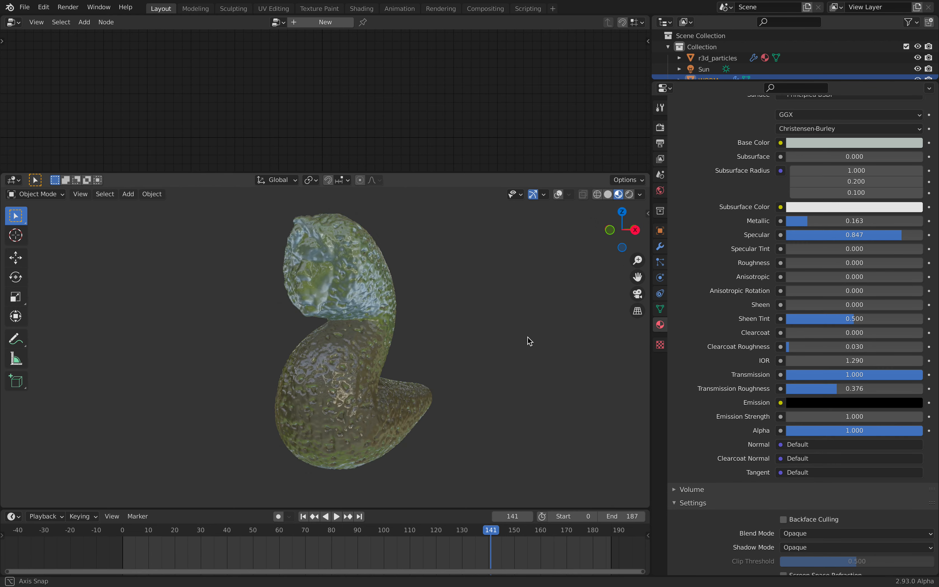
- Play and scrub the animation to frame 87, examining the material on the mesh from the side
{"action": "key", "text": "space"}
{"action": "left_click_drag", "start_coordinate": [533, 531], "coordinate": [265, 528]}
{"action": "key", "text": "space"}
{"action": "middle_click_drag", "start_coordinate": [374, 362], "coordinate": [350, 367]}
{"action": "left_click", "coordinate": [350, 531]}
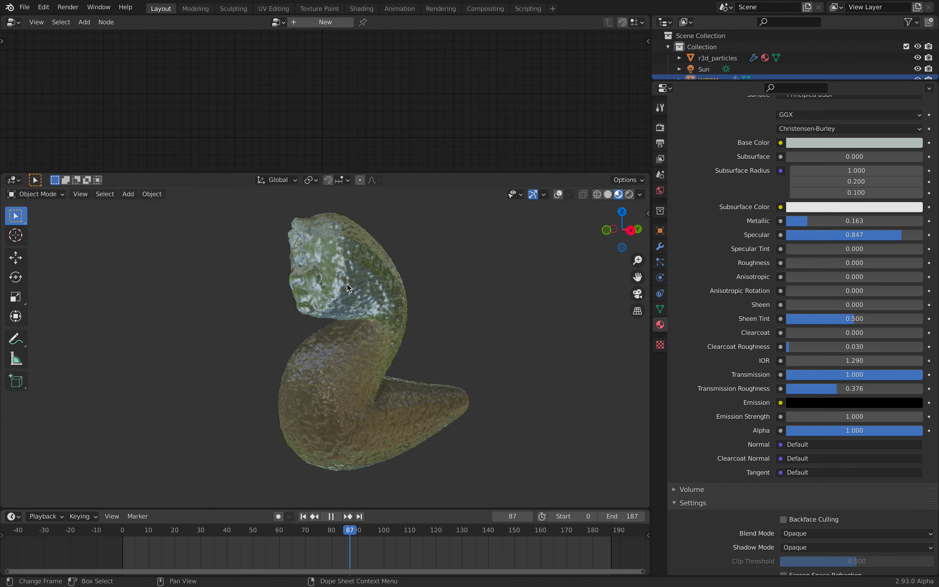
{"action": "middle_click_drag", "start_coordinate": [380, 352], "coordinate": [322, 307]}
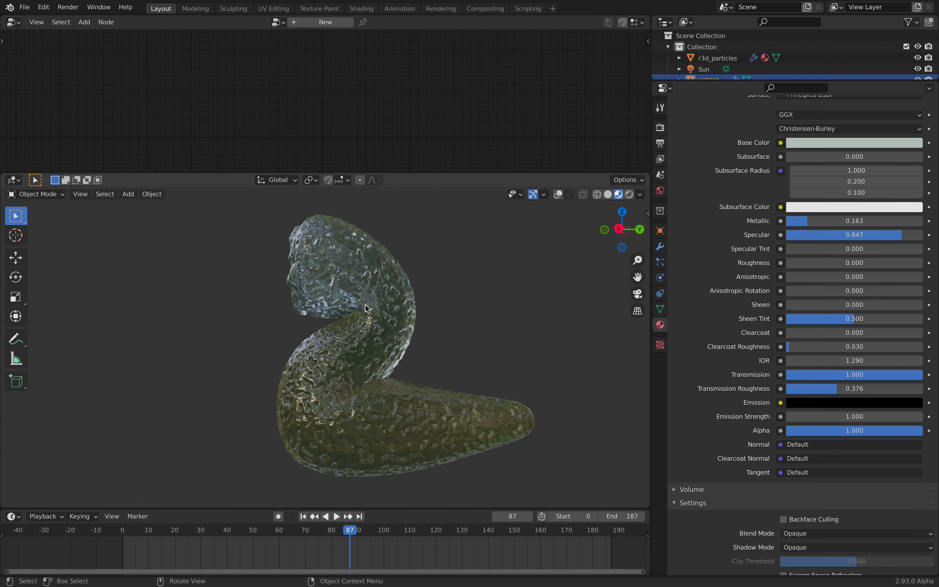
- Set the viewport level of the WORM's Subdivision modifier to 1
{"action": "left_click_drag", "start_coordinate": [721, 81], "coordinate": [720, 159]}
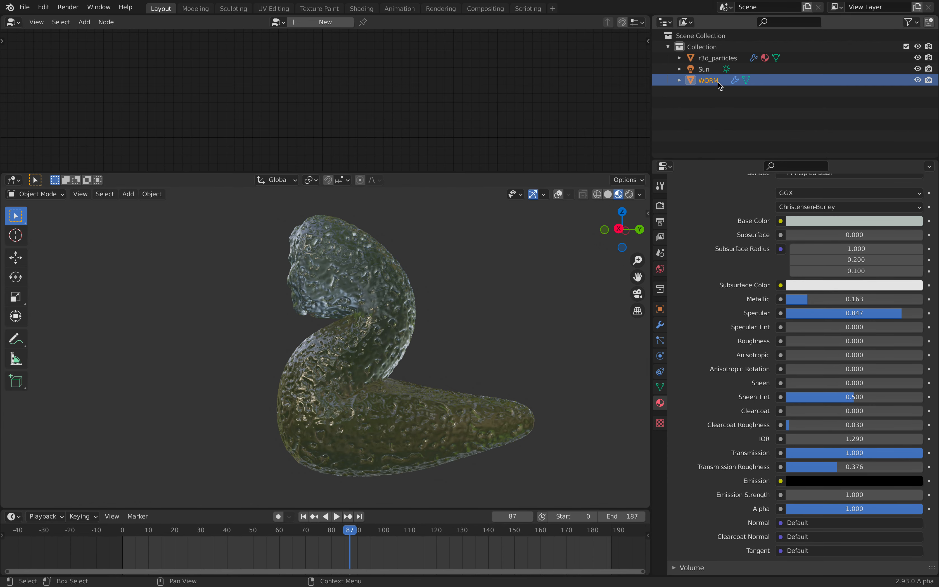
{"action": "left_click", "coordinate": [661, 325]}
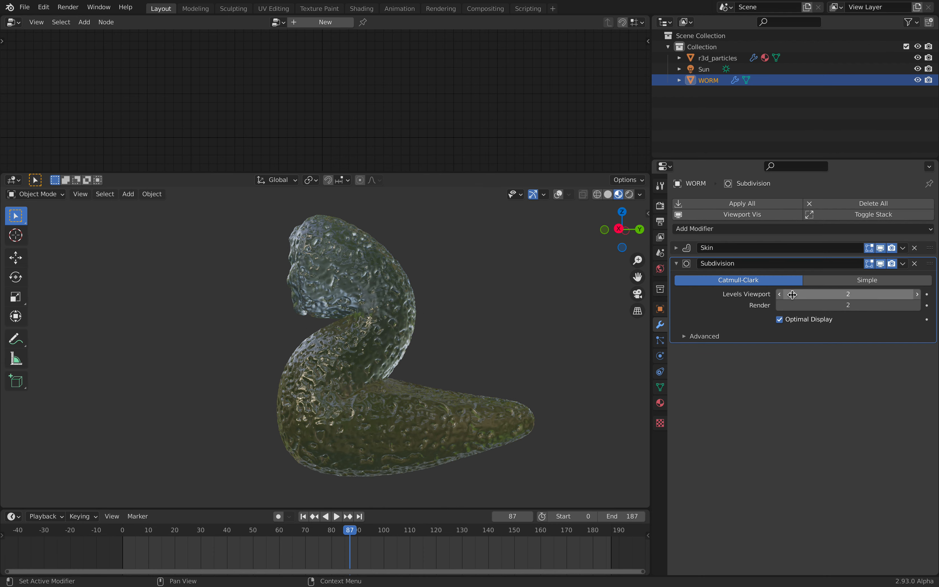
{"action": "left_click", "coordinate": [779, 294]}
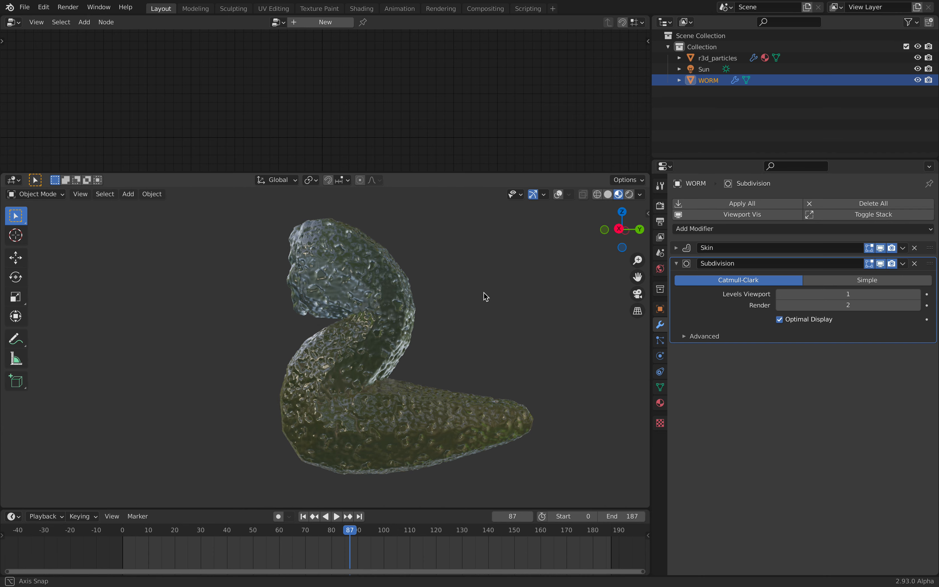
- Play the animation to frame 103 and examine the coarser worm shape from several angles
{"action": "key", "text": "space"}
{"action": "right_click", "coordinate": [527, 303]}
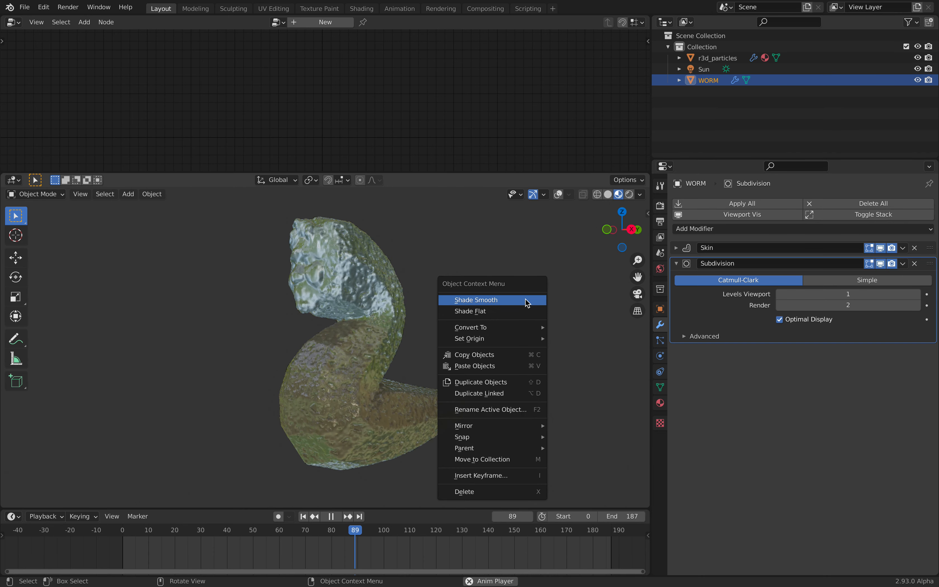
{"action": "left_click", "coordinate": [470, 248]}
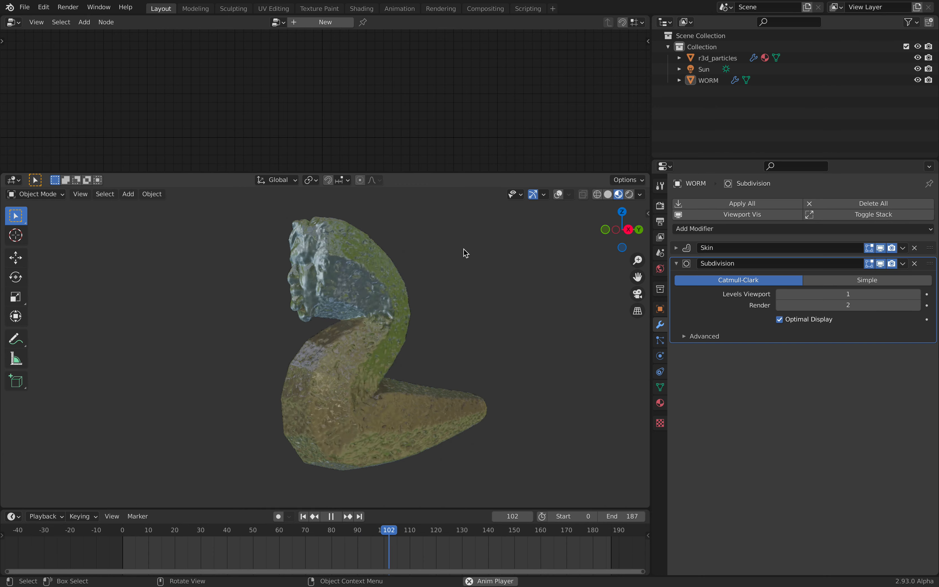
{"action": "key", "text": "space"}
{"action": "middle_click_drag", "start_coordinate": [482, 258], "coordinate": [551, 242]}
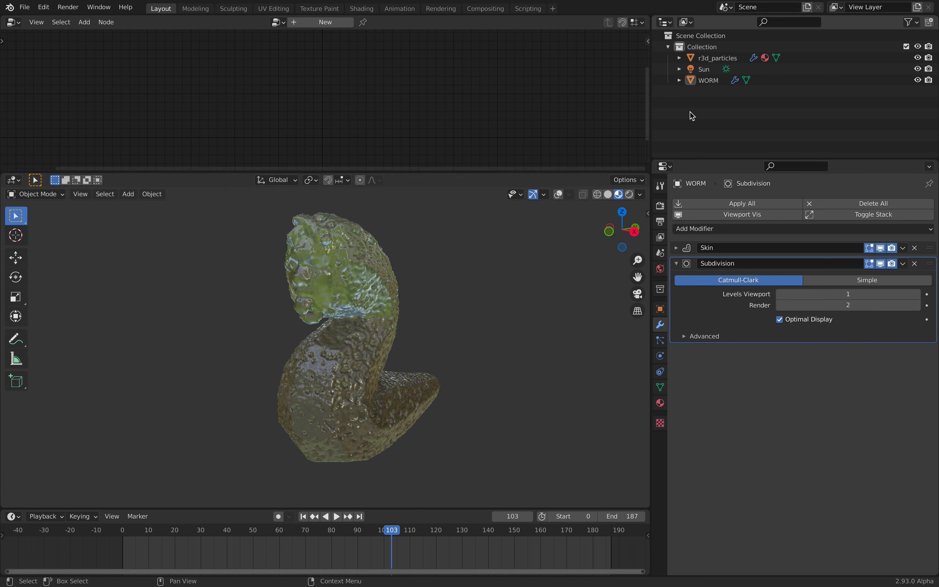
- Show the r3d_particles node tree in an enlarged node editor and move Group Output closer to Attribute Fill
{"action": "left_click", "coordinate": [717, 58]}
{"action": "left_click_drag", "start_coordinate": [613, 172], "coordinate": [614, 278]}
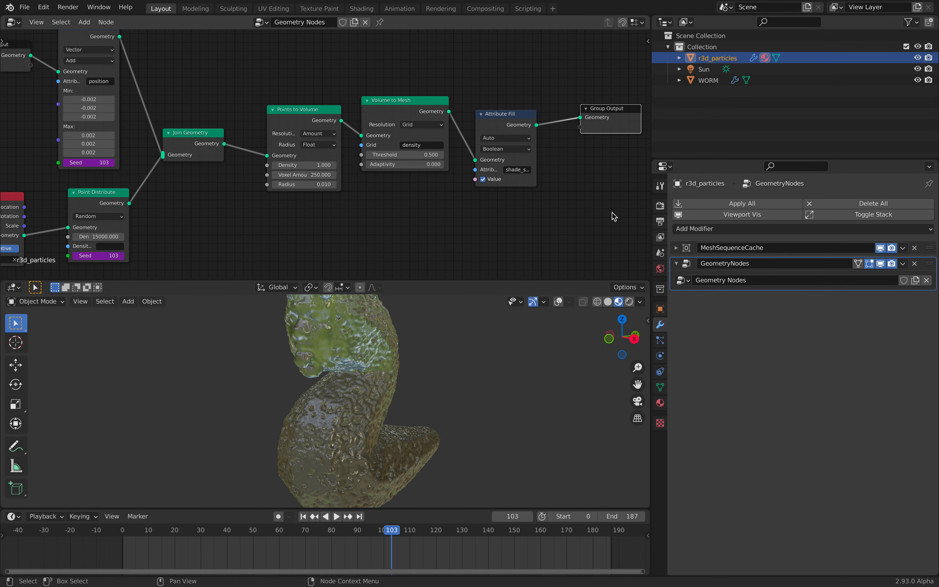
{"action": "left_click_drag", "start_coordinate": [651, 198], "coordinate": [712, 194]}
{"action": "key", "text": "Home"}
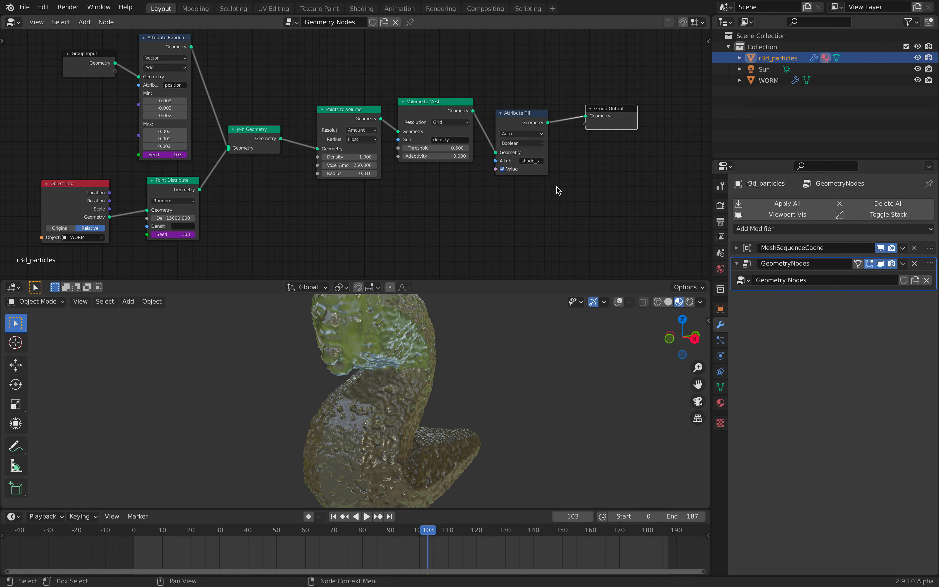
{"action": "left_click_drag", "start_coordinate": [601, 109], "coordinate": [536, 120]}
{"action": "scroll", "coordinate": [535, 121], "scroll_direction": "up", "scroll_amount": 3}
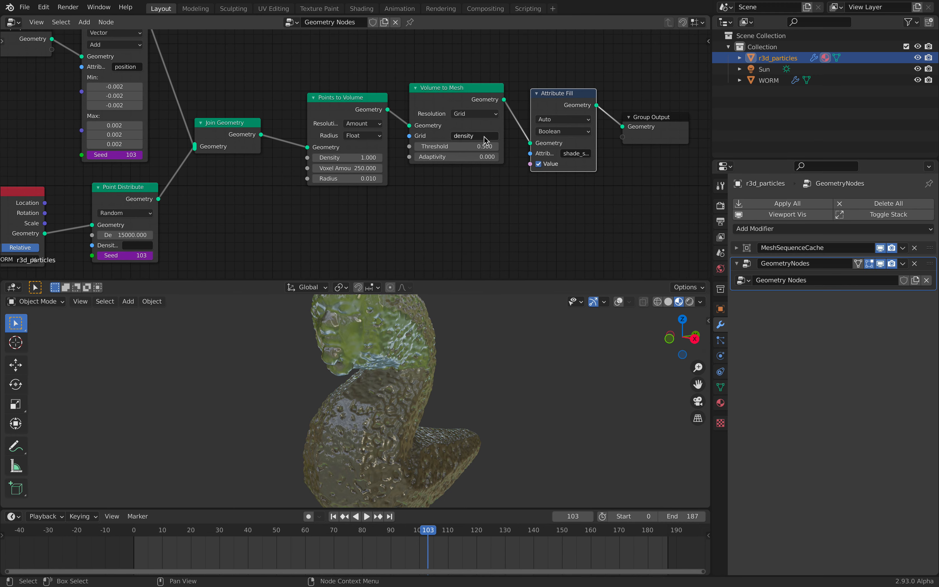
- Enlarge the 3D viewport, select the WORM, and examine the merged mesh from several angles, ending in the right side view
{"action": "middle_click_drag", "start_coordinate": [298, 140], "coordinate": [470, 148]}
{"action": "scroll", "coordinate": [458, 149], "scroll_direction": "down", "scroll_amount": 1}
{"action": "scroll", "coordinate": [482, 320], "scroll_direction": "down", "scroll_amount": 2}
{"action": "left_click_drag", "start_coordinate": [478, 280], "coordinate": [480, 190]}
{"action": "scroll", "coordinate": [476, 272], "scroll_direction": "up", "scroll_amount": 2}
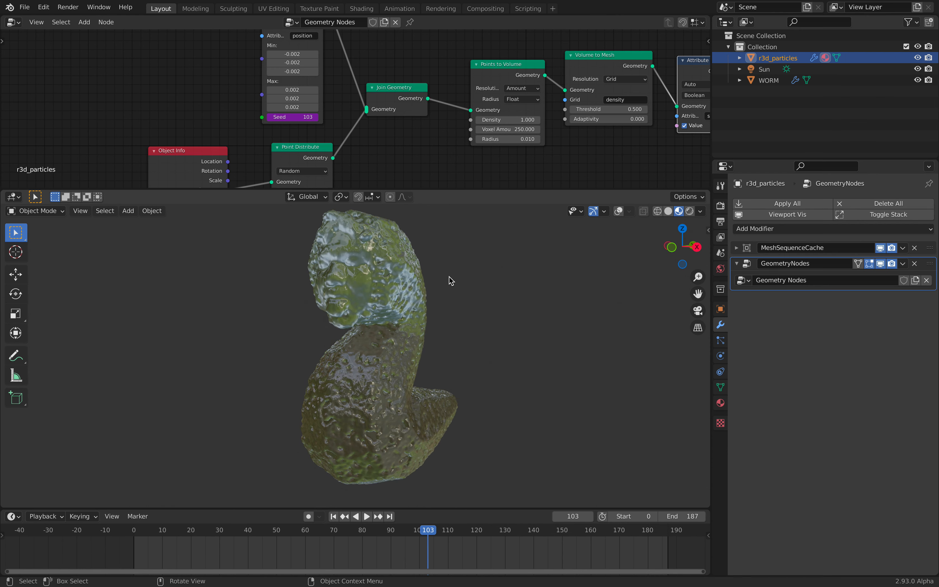
{"action": "middle_click_drag", "start_coordinate": [452, 280], "coordinate": [489, 272]}
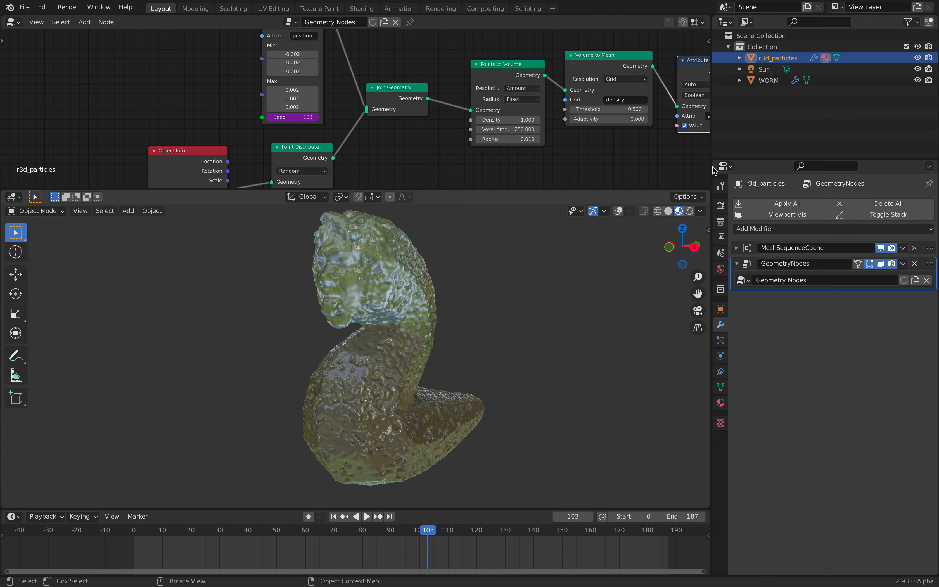
{"action": "left_click", "coordinate": [768, 80]}
{"action": "middle_click_drag", "start_coordinate": [563, 249], "coordinate": [519, 257]}
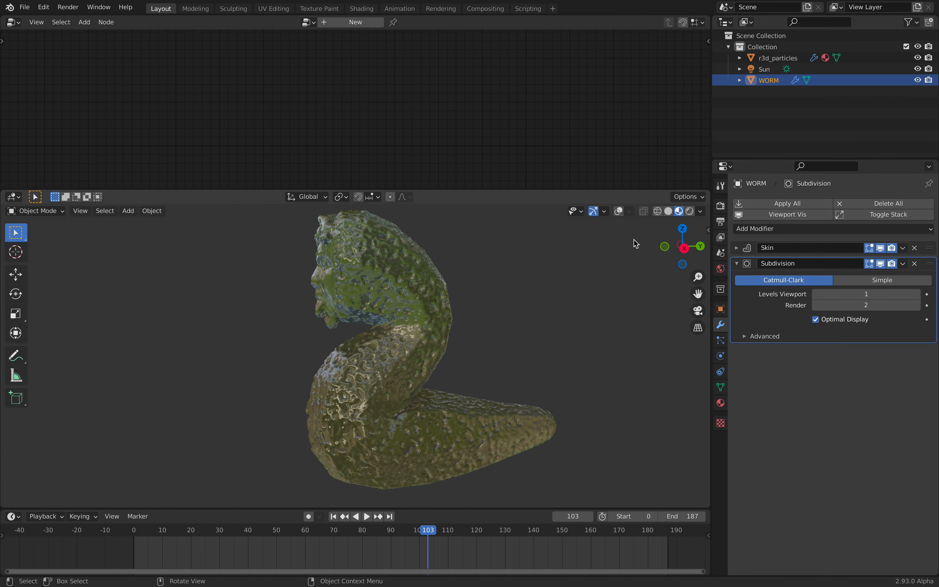
{"action": "left_click", "coordinate": [688, 248]}
{"action": "key", "text": "s"}
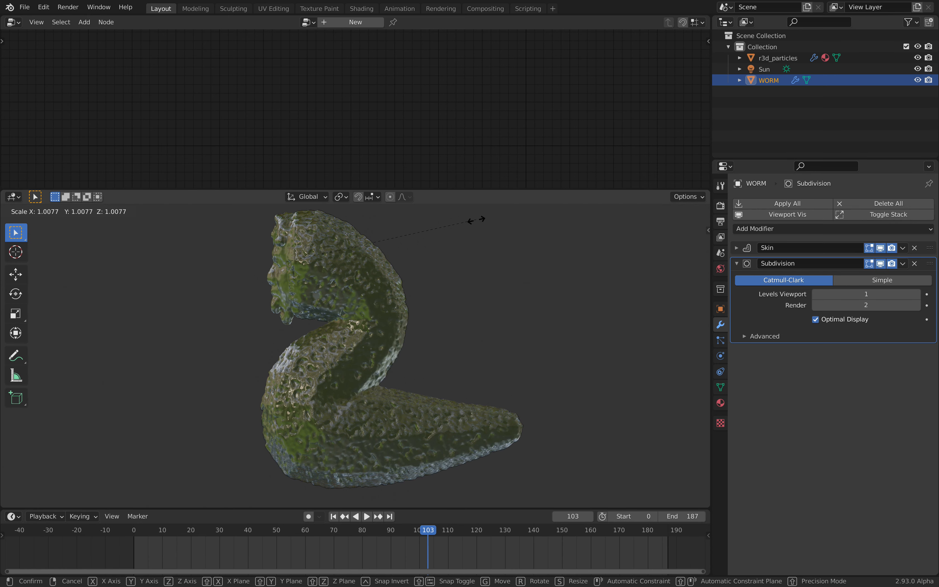
{"action": "left_click", "coordinate": [437, 253]}
{"action": "left_click", "coordinate": [434, 248]}
- Save the file and align Group Output beside Attribute Fill in the full r3d_particles node tree
{"action": "left_click_drag", "start_coordinate": [527, 190], "coordinate": [527, 136]}
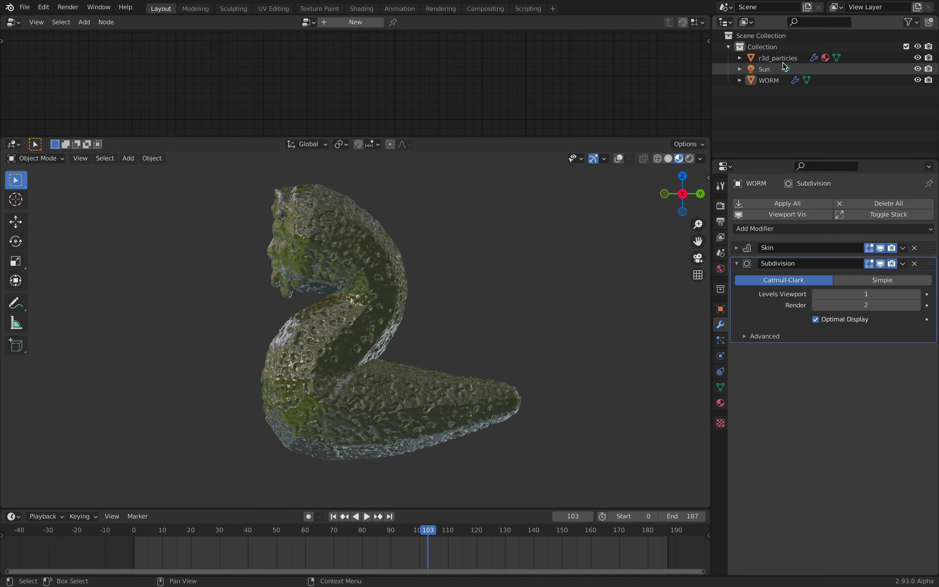
{"action": "key", "text": "ctrl+s"}
{"action": "left_click", "coordinate": [776, 58]}
{"action": "left_click_drag", "start_coordinate": [603, 136], "coordinate": [594, 186]}
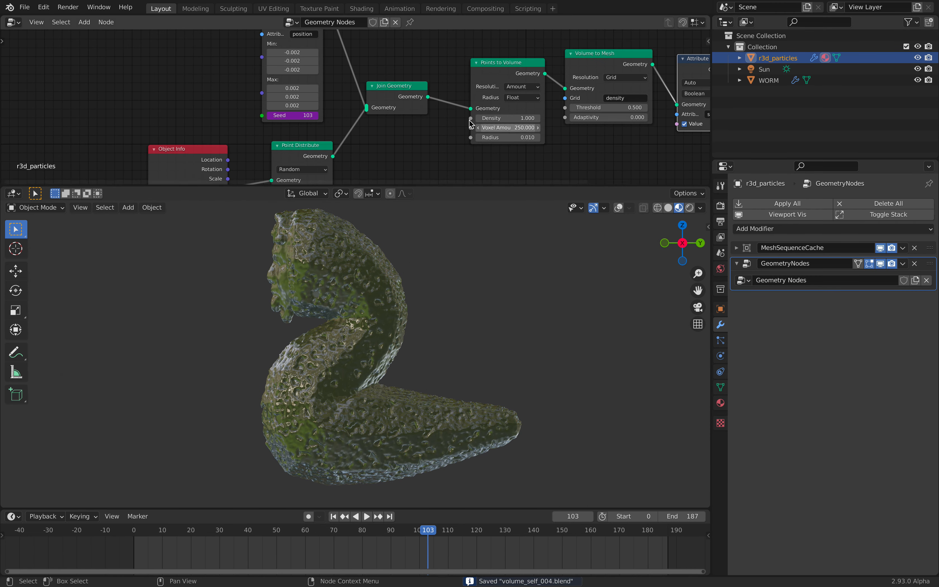
{"action": "key", "text": "Home"}
{"action": "left_click_drag", "start_coordinate": [535, 100], "coordinate": [554, 89]}
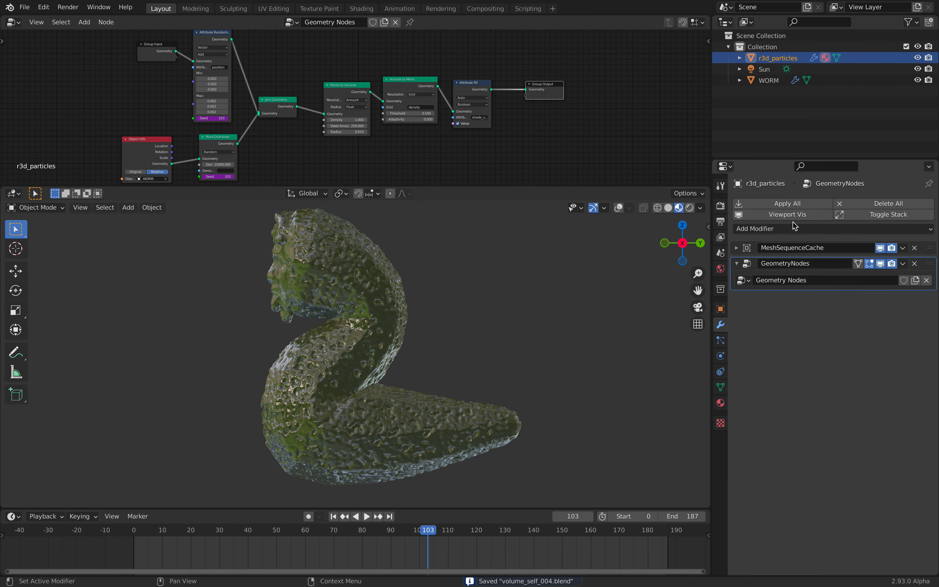
- Disable the GeometryNodes modifier's viewport display on r3d_particles and show the viewport overlays
{"action": "left_click", "coordinate": [882, 265]}
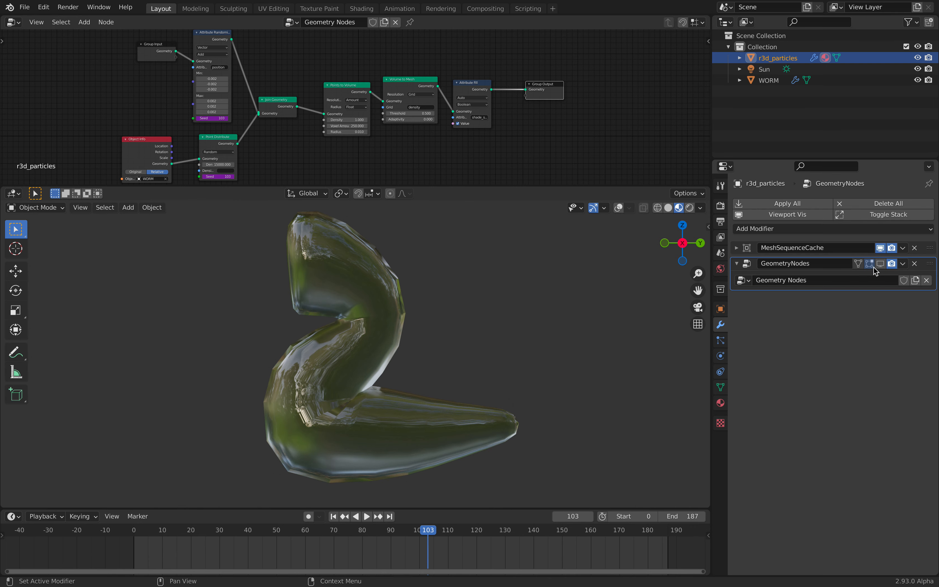
{"action": "left_click", "coordinate": [880, 265]}
{"action": "left_click", "coordinate": [880, 265]}
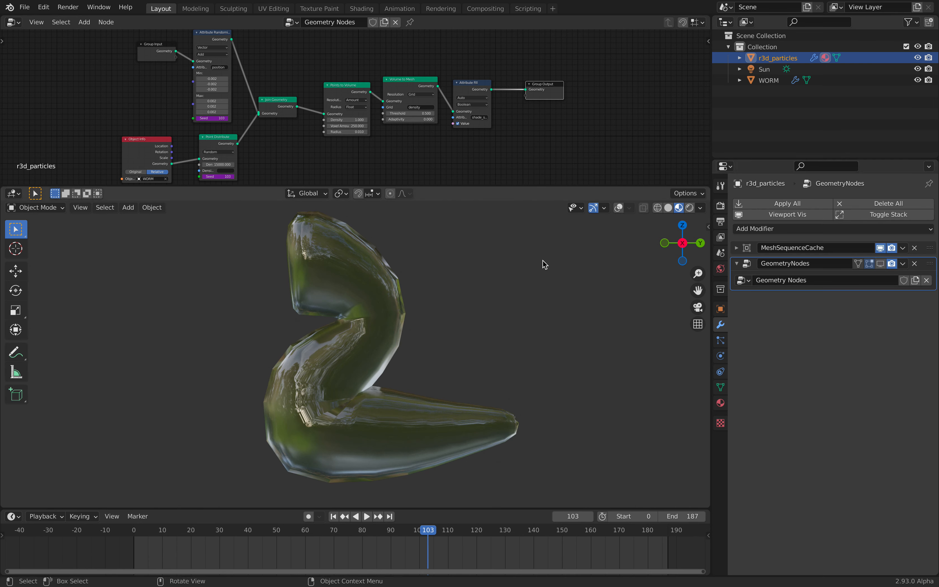
{"action": "left_click", "coordinate": [618, 208]}
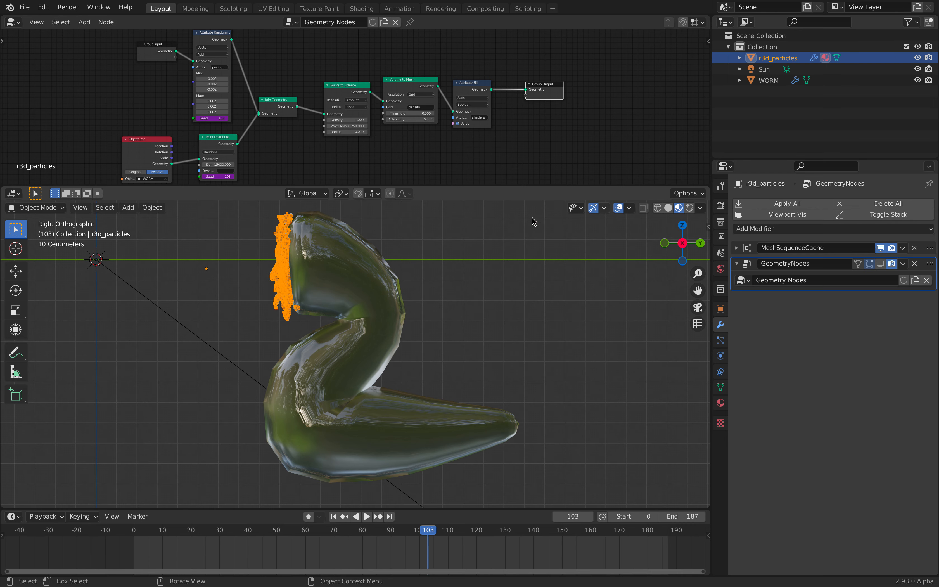
- Enter edit mode on the WORM with X-ray enabled and show its mesh data with an enlarged Shape Keys list
{"action": "left_click", "coordinate": [354, 264]}
{"action": "key", "text": "Tab"}
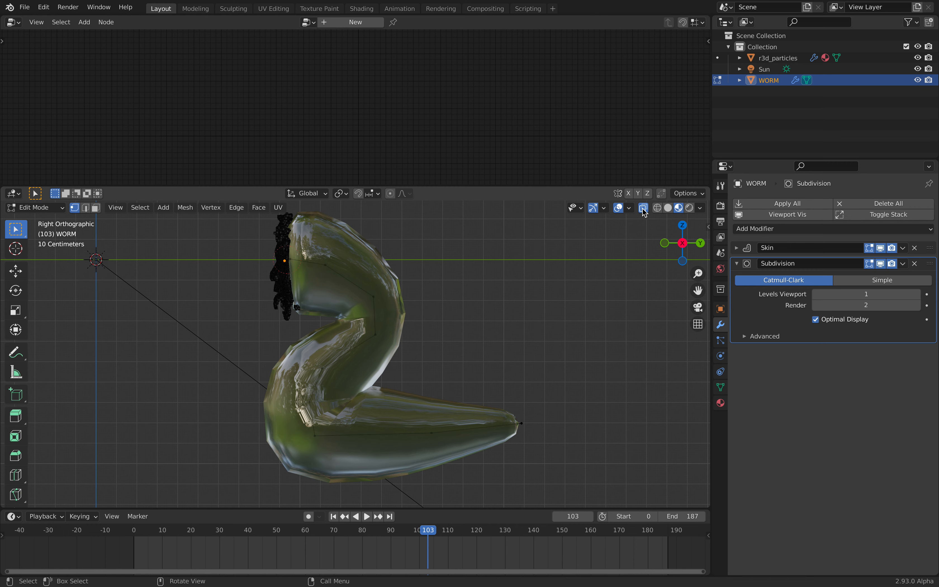
{"action": "left_click", "coordinate": [326, 265], "text": "shift"}
{"action": "scroll", "coordinate": [350, 267], "scroll_direction": "up", "scroll_amount": 2, "text": "shift"}
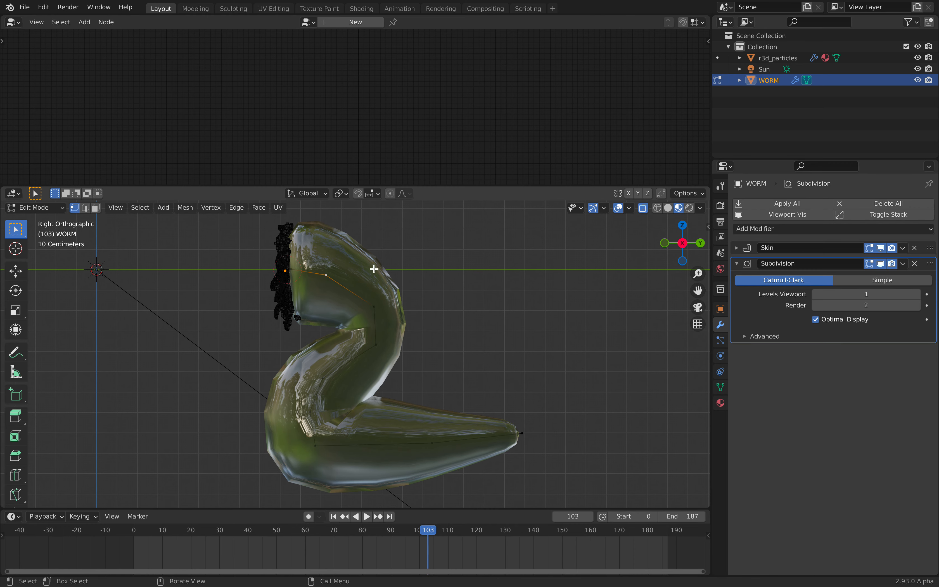
{"action": "left_click", "coordinate": [721, 388]}
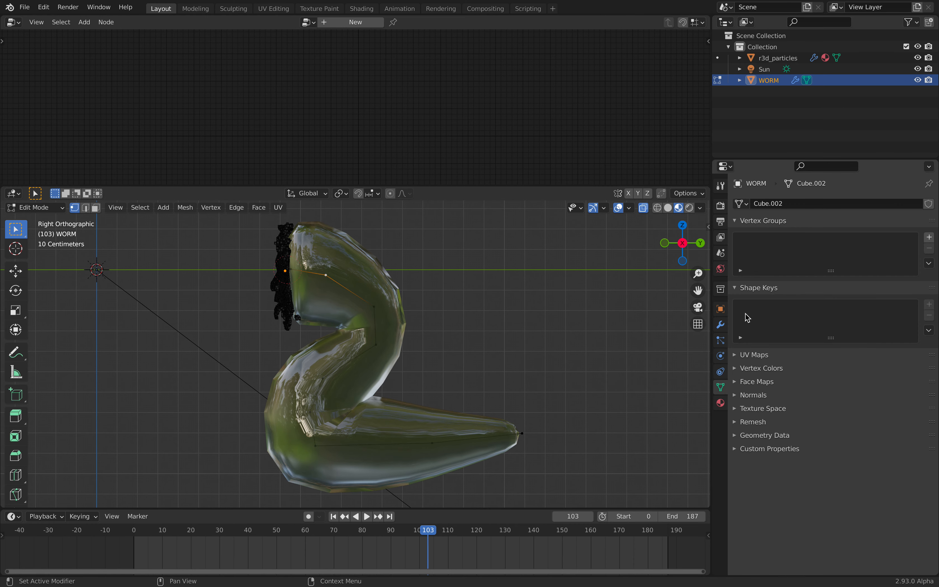
{"action": "left_click_drag", "start_coordinate": [825, 337], "coordinate": [831, 349]}
{"action": "scroll", "coordinate": [424, 339], "scroll_direction": "up", "scroll_amount": 1}
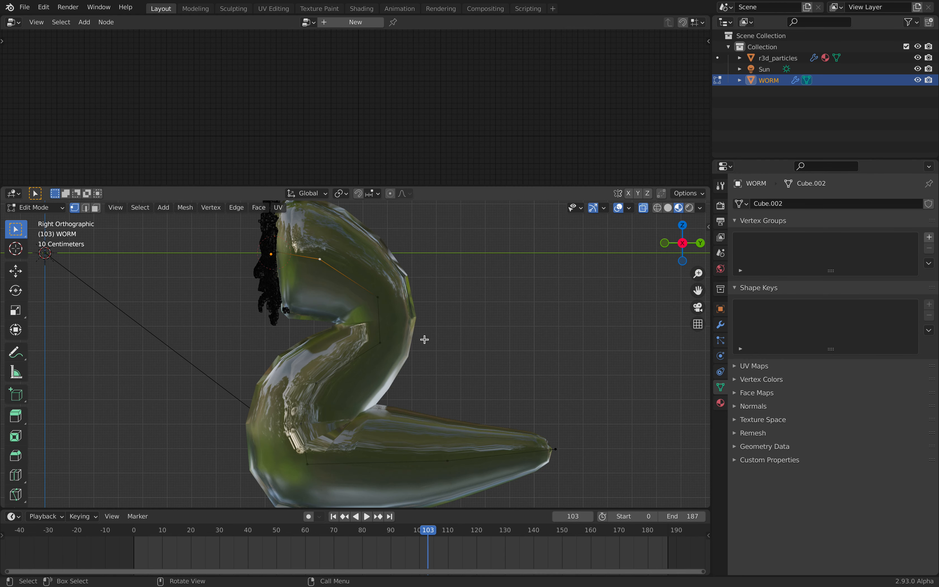
- Move the WORM's third spine vertex behind the head inward toward the face, then select the whole spine
{"action": "left_click_drag", "start_coordinate": [458, 188], "coordinate": [461, 130]}
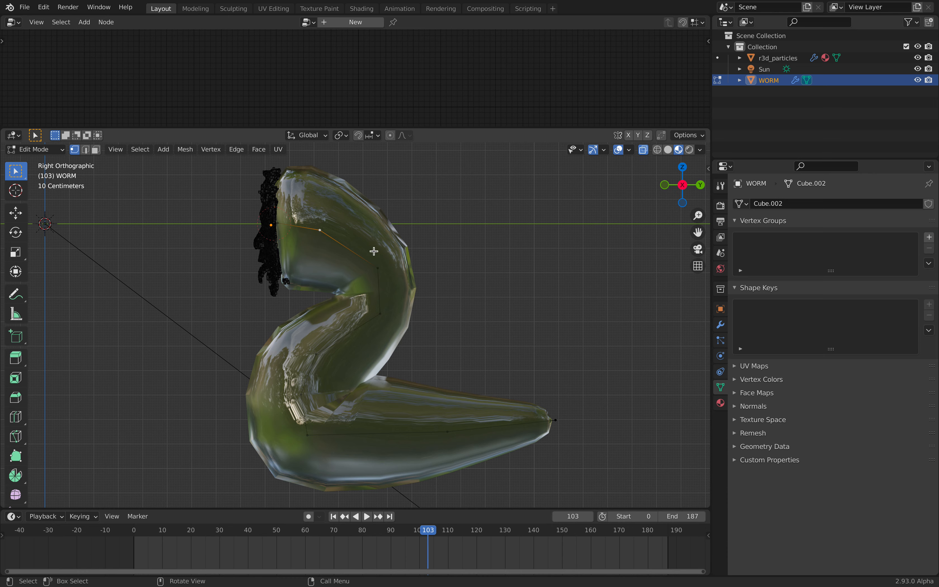
{"action": "key", "text": "g"}
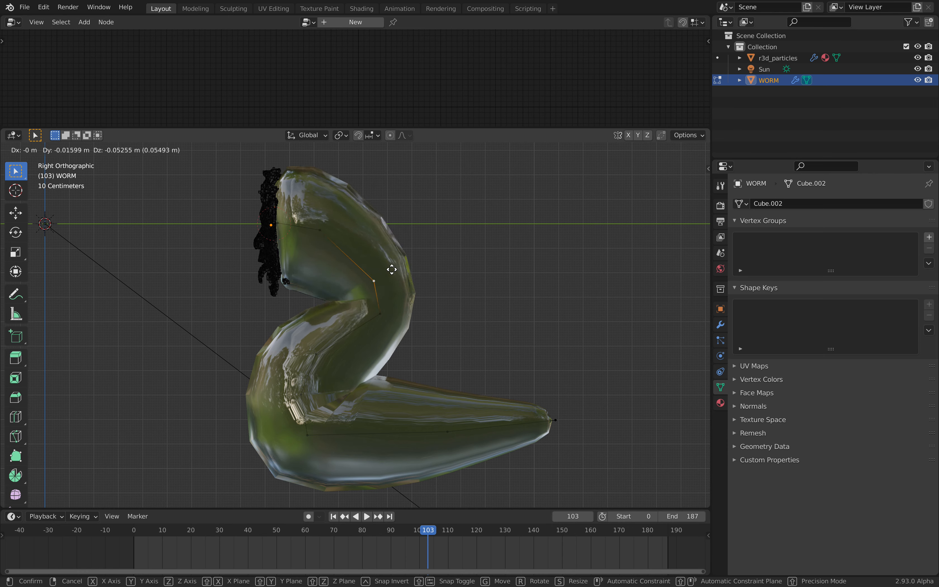
{"action": "left_click", "coordinate": [391, 258]}
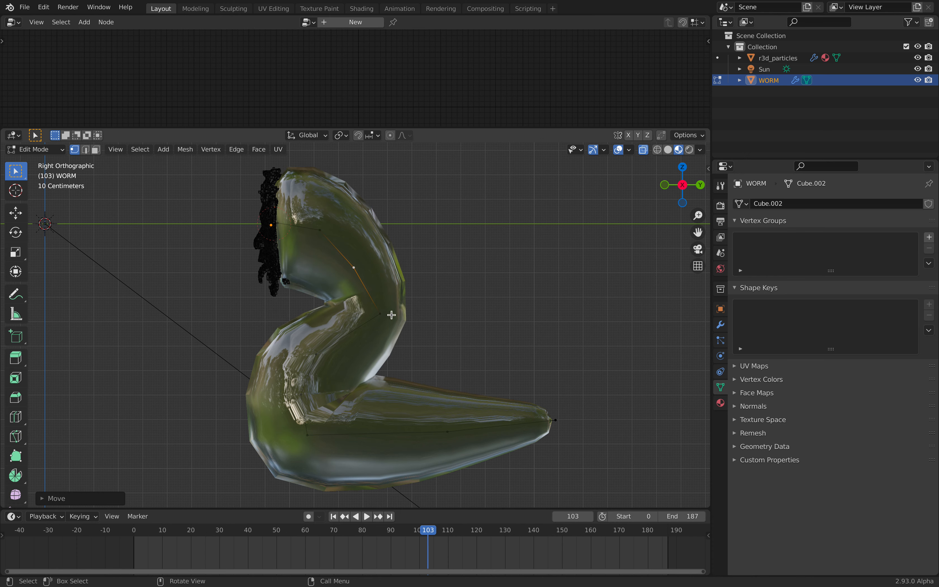
{"action": "key", "text": "a"}
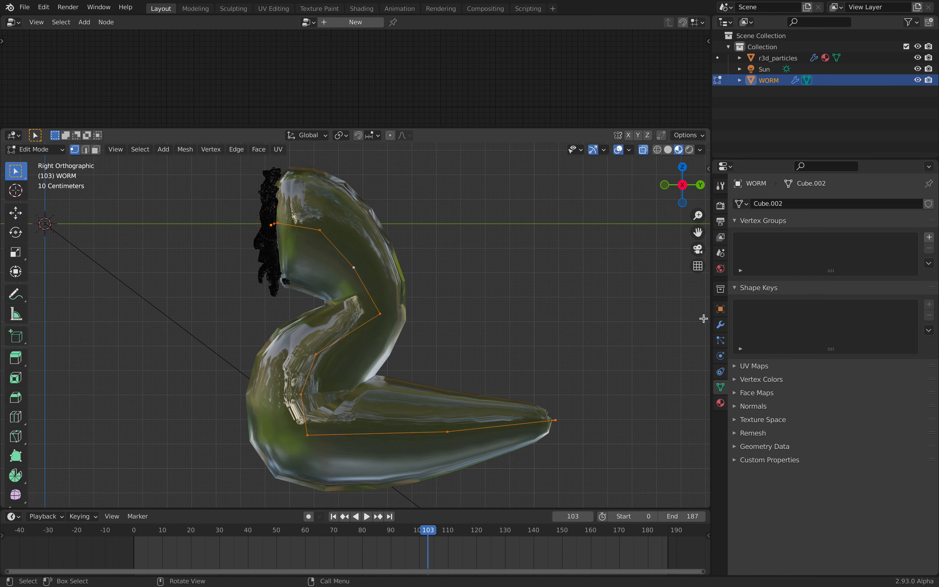
- Add a basis shape key and a second shape key to the WORM, and enter edit mode on the second key
{"action": "key", "text": "Tab"}
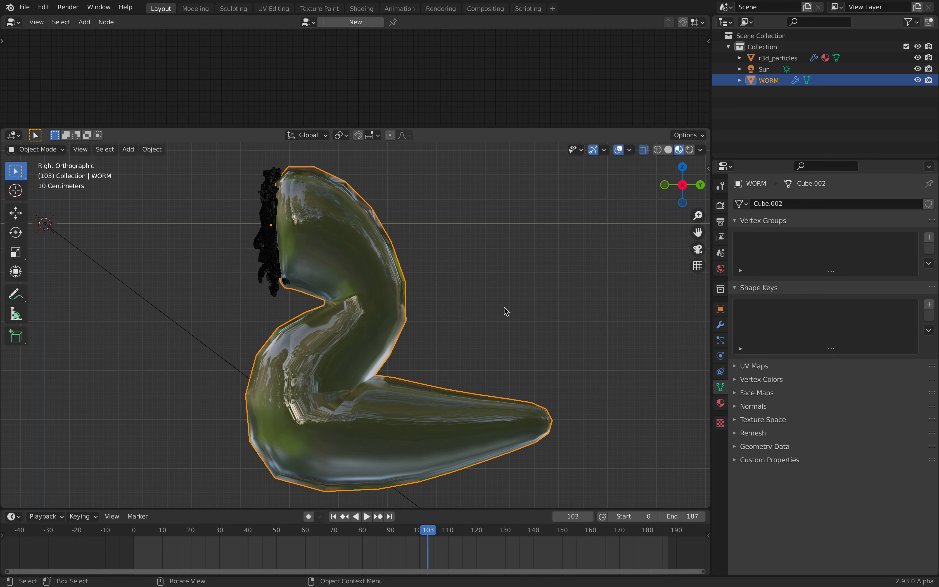
{"action": "left_click", "coordinate": [930, 304]}
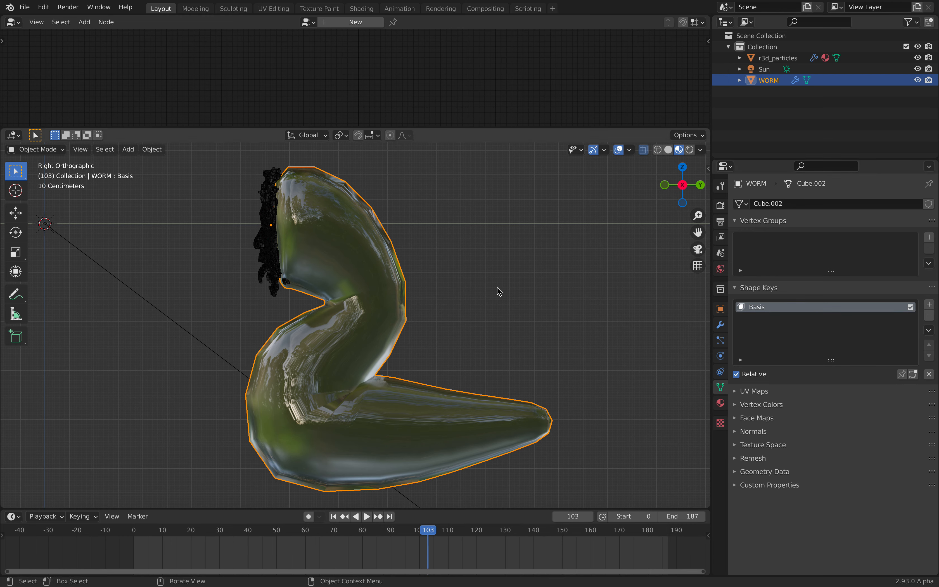
{"action": "left_click", "coordinate": [929, 305]}
{"action": "key", "text": "Tab"}
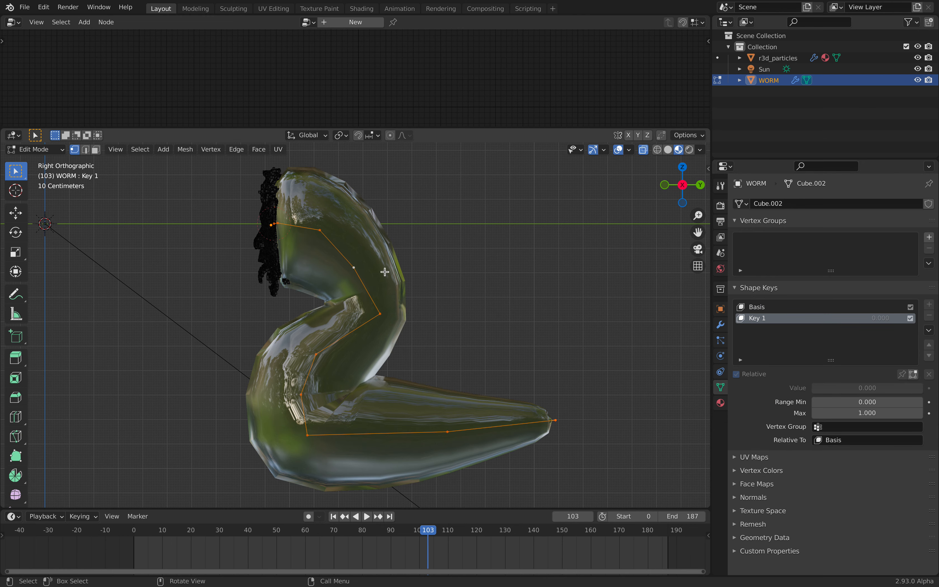
- In the second shape key, move the third spine vertex outward to the back and the fourth one slightly down
{"action": "left_click", "coordinate": [356, 269]}
{"action": "key", "text": "g"}
{"action": "left_click", "coordinate": [406, 262]}
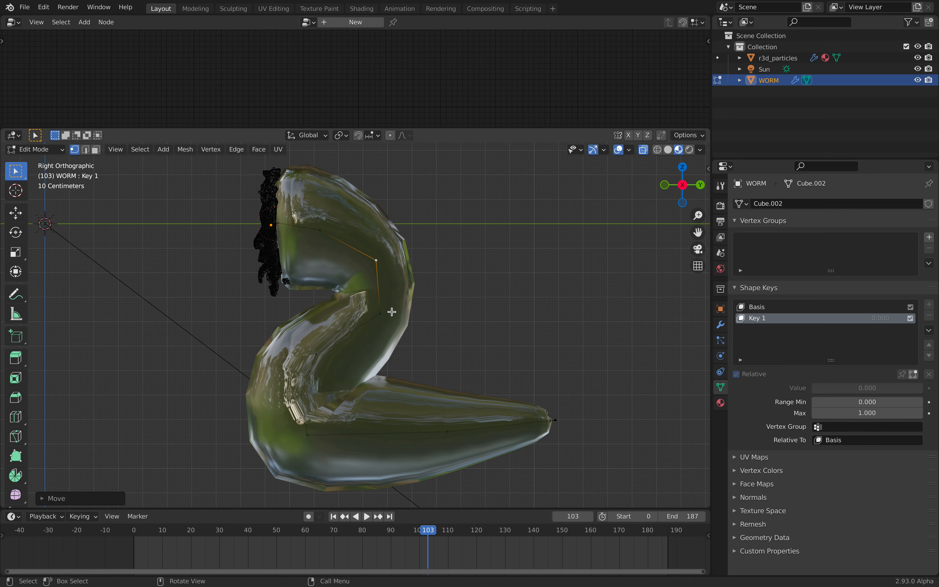
{"action": "left_click", "coordinate": [382, 316]}
{"action": "key", "text": "g"}
{"action": "left_click", "coordinate": [375, 330]}
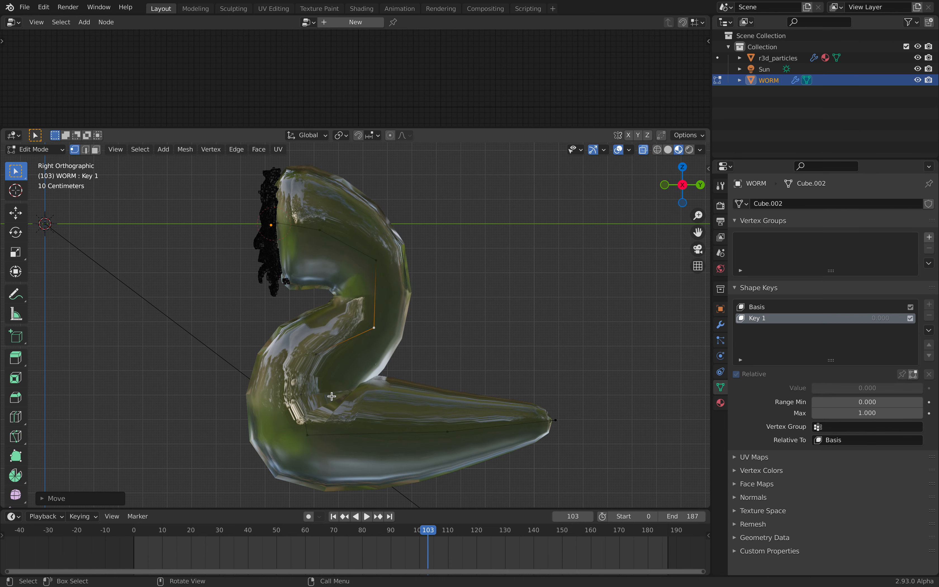
- Move the spine's bottom bend vertex forward and the tail's middle vertex backward in the second shape key
{"action": "left_click", "coordinate": [309, 432]}
{"action": "key", "text": "g"}
{"action": "left_click", "coordinate": [287, 438]}
{"action": "left_click", "coordinate": [447, 432]}
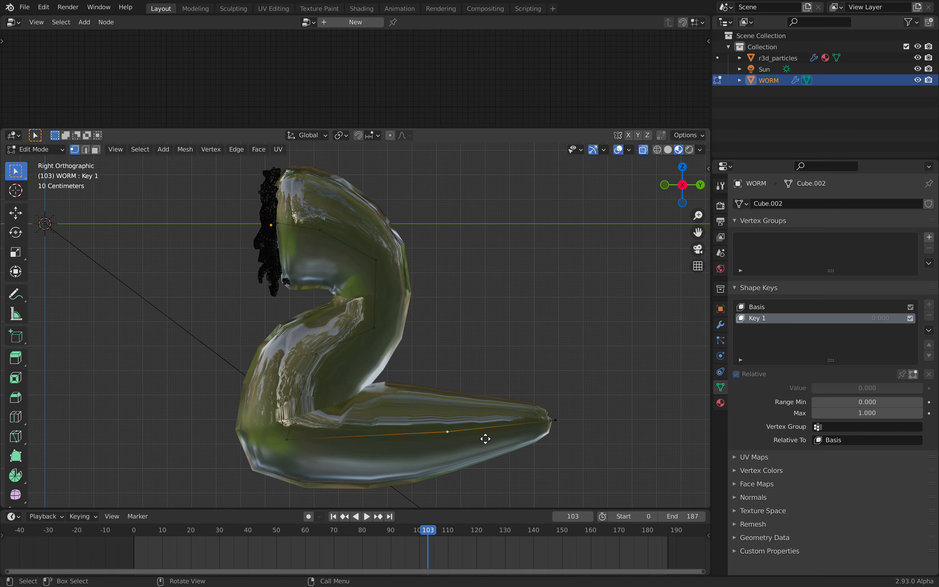
{"action": "key", "text": "g"}
{"action": "left_click", "coordinate": [559, 420]}
- Stretch the tail tip backward by about 0.2 m and move the bottom bend vertex about 0.2 m toward the tail
{"action": "left_click", "coordinate": [556, 420]}
{"action": "key", "text": "g"}
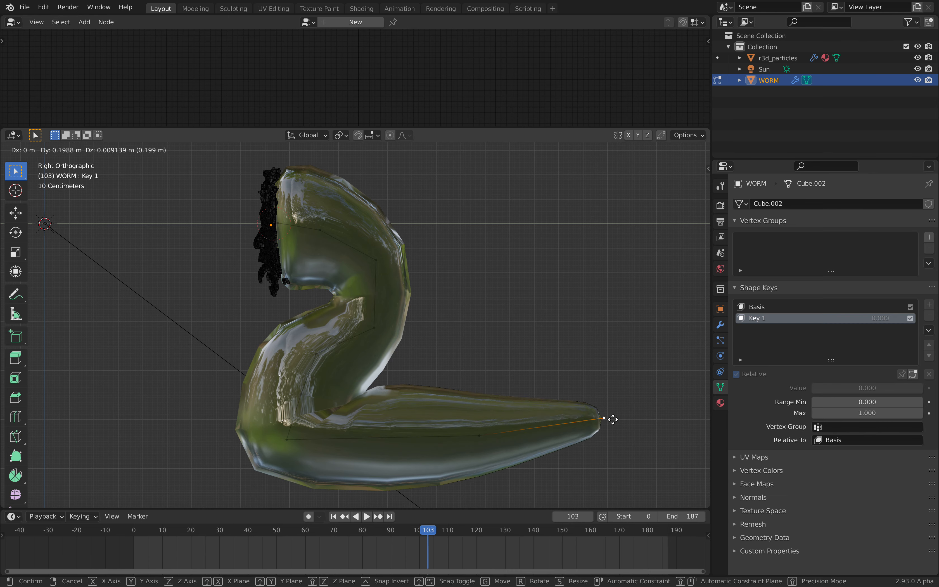
{"action": "left_click", "coordinate": [610, 420]}
{"action": "left_click", "coordinate": [289, 439]}
{"action": "key", "text": "g"}
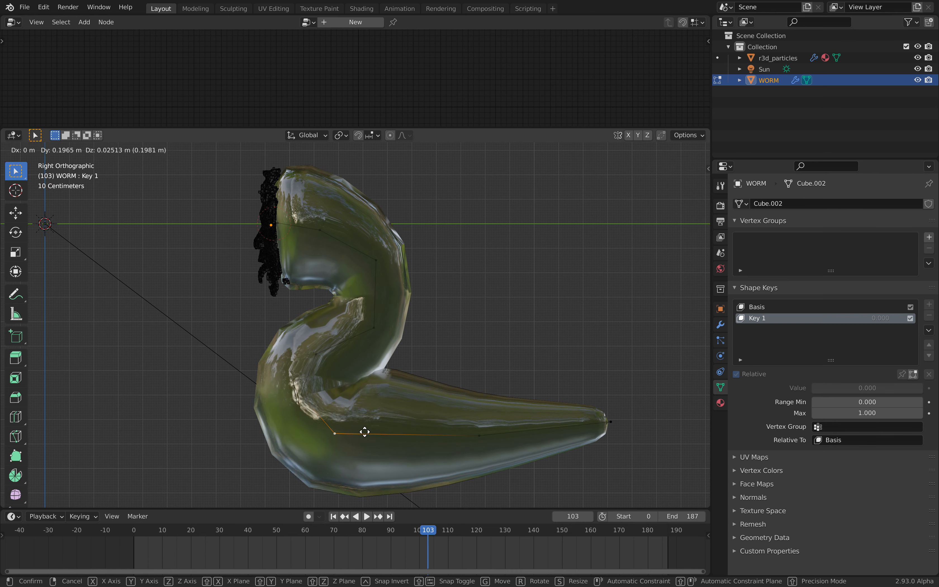
{"action": "left_click", "coordinate": [343, 432]}
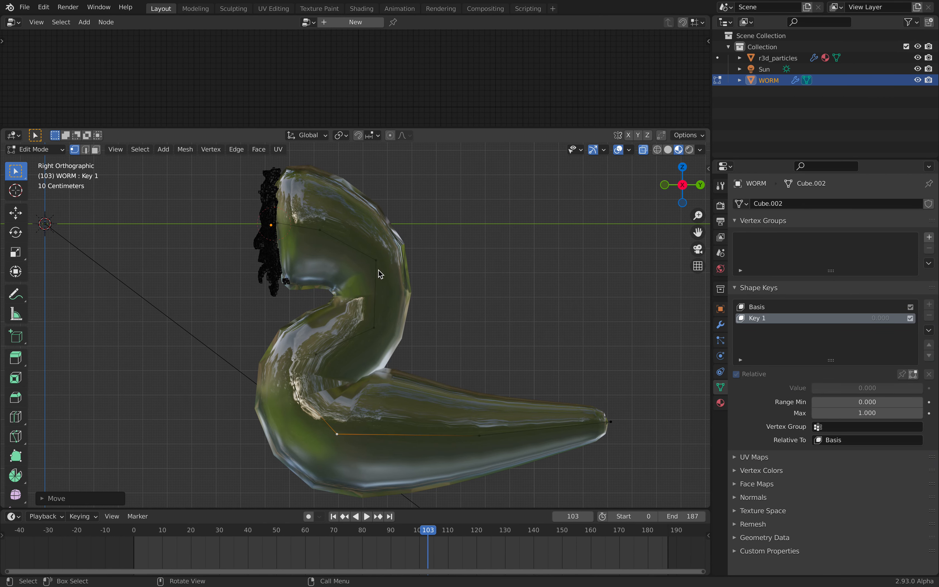
- Shift the third spine vertex slightly backward, and raise the vertex behind the head up and back by about 0.07 m
{"action": "left_click", "coordinate": [378, 261]}
{"action": "key", "text": "g"}
{"action": "left_click", "coordinate": [386, 262]}
{"action": "left_click", "coordinate": [328, 230]}
{"action": "key", "text": "g"}
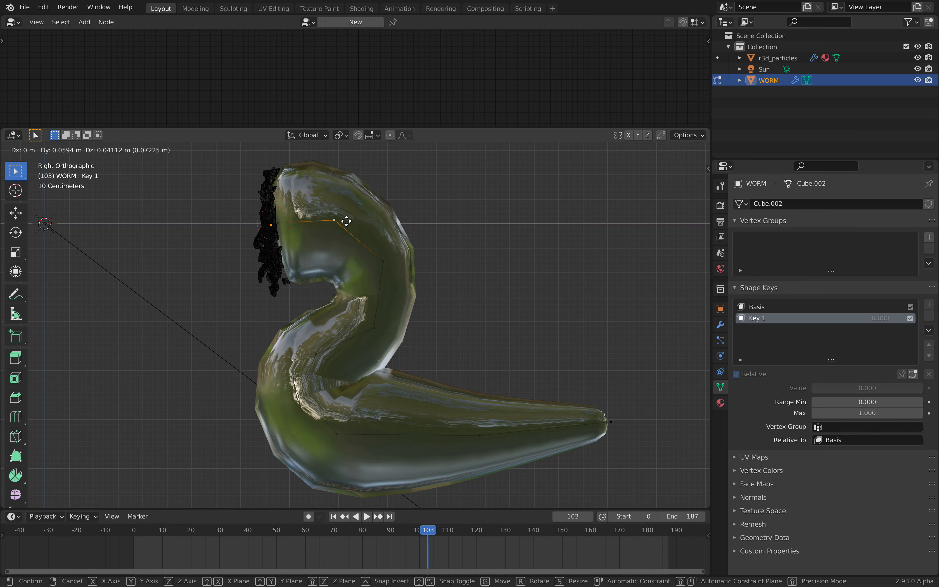
{"action": "left_click", "coordinate": [347, 222]}
- Adjust the middle bend in the second shape key by shifting the fourth and fifth spine vertices slightly downward
{"action": "left_click", "coordinate": [376, 326]}
{"action": "key", "text": "g"}
{"action": "left_click", "coordinate": [359, 339]}
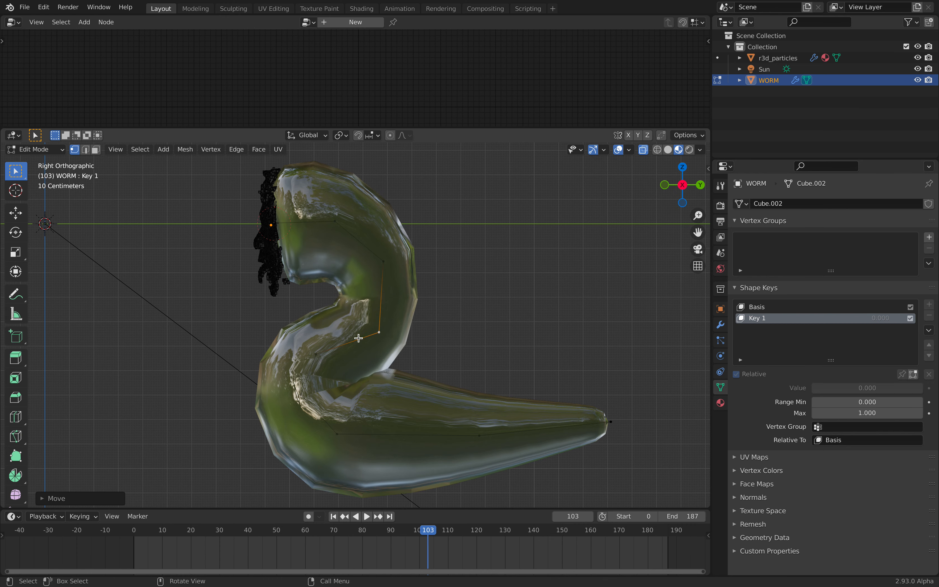
{"action": "left_click", "coordinate": [315, 357]}
{"action": "key", "text": "g"}
{"action": "left_click", "coordinate": [319, 364]}
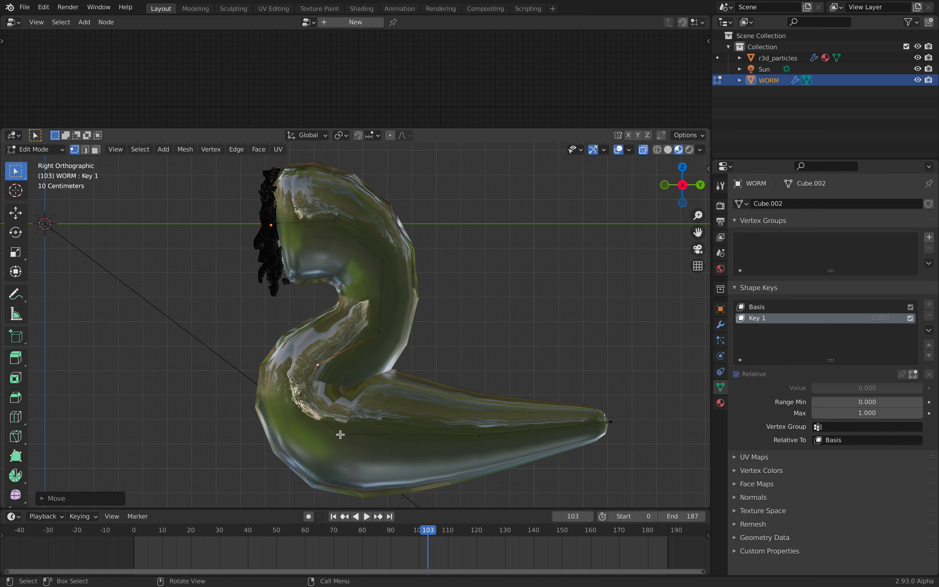
- Move the bottom bend vertex further toward the tail and lower the tail's middle vertex slightly
{"action": "left_click", "coordinate": [338, 434]}
{"action": "key", "text": "g"}
{"action": "left_click", "coordinate": [354, 437]}
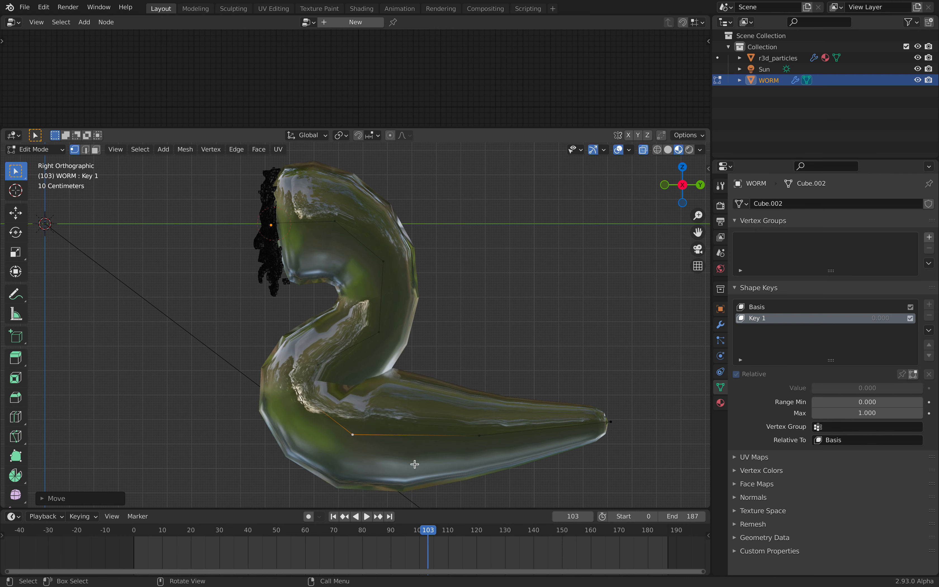
{"action": "left_click", "coordinate": [481, 435]}
{"action": "key", "text": "g"}
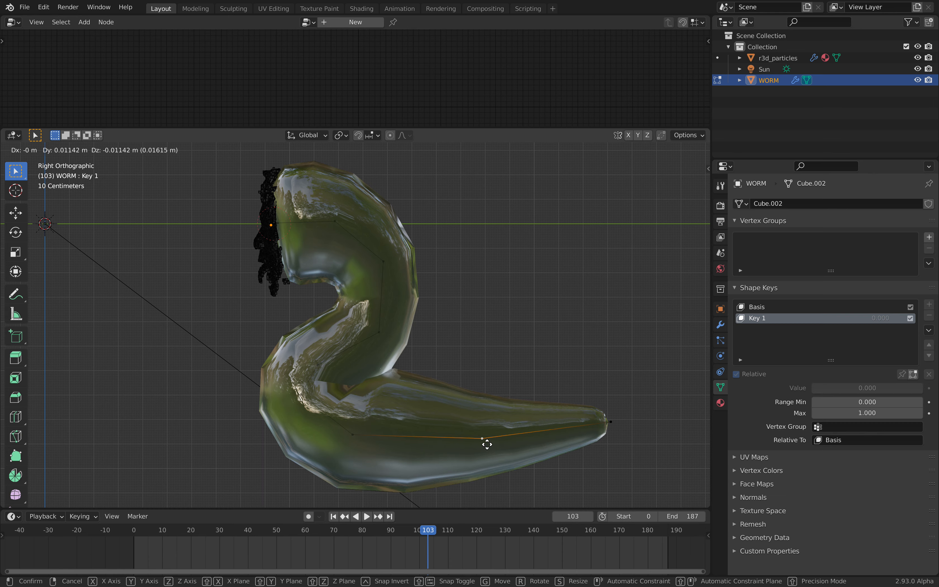
{"action": "left_click", "coordinate": [495, 445]}
- Return the WORM to object mode and preview the second shape key's influence
{"action": "key", "text": "Tab"}
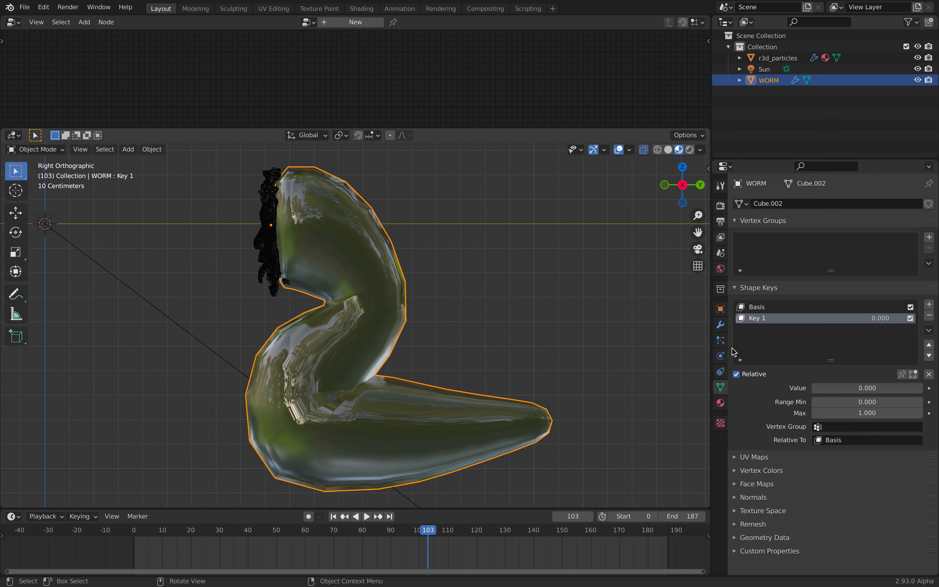
{"action": "mouse_move", "coordinate": [871, 320]}
{"action": "left_mouse_down"}
{"action": "mouse_move", "coordinate": [919, 319]}
{"action": "mouse_move", "coordinate": [870, 320]}
{"action": "left_mouse_up"}
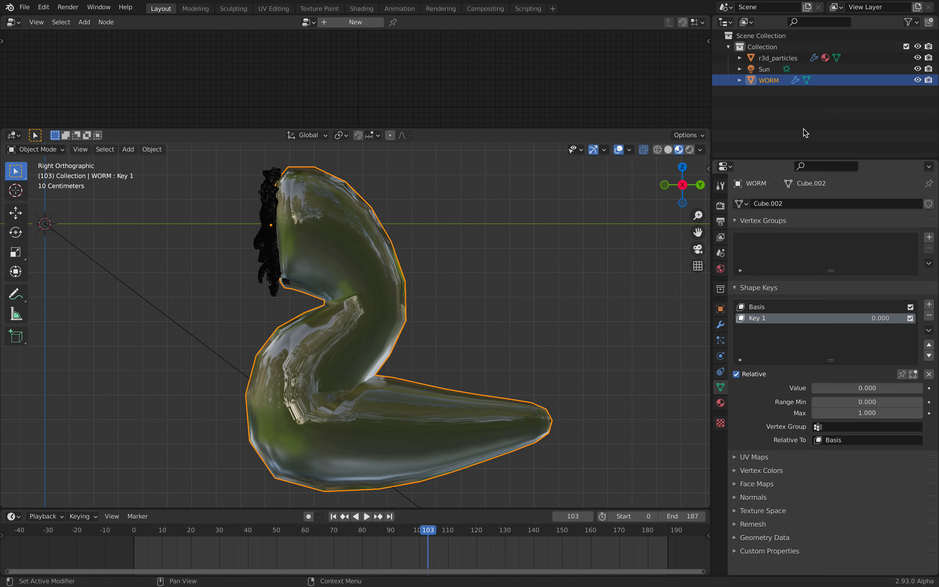
- Select r3d_particles, show its modifiers, and save the file
{"action": "left_click", "coordinate": [772, 59]}
{"action": "left_click", "coordinate": [721, 325]}
{"action": "key", "text": "ctrl+s"}
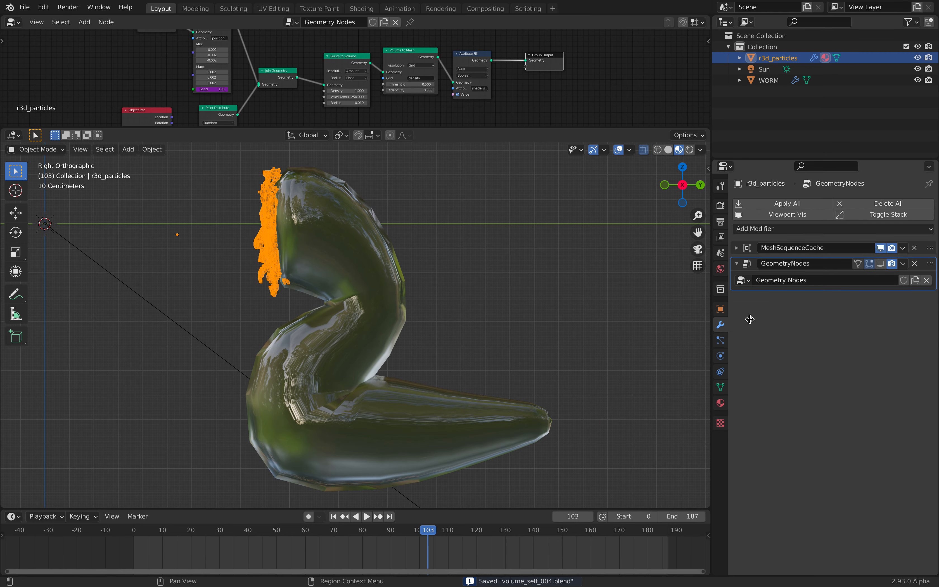
- Set the WORM's Key 1 shape key to its full value of 1.000
{"action": "left_click", "coordinate": [773, 81]}
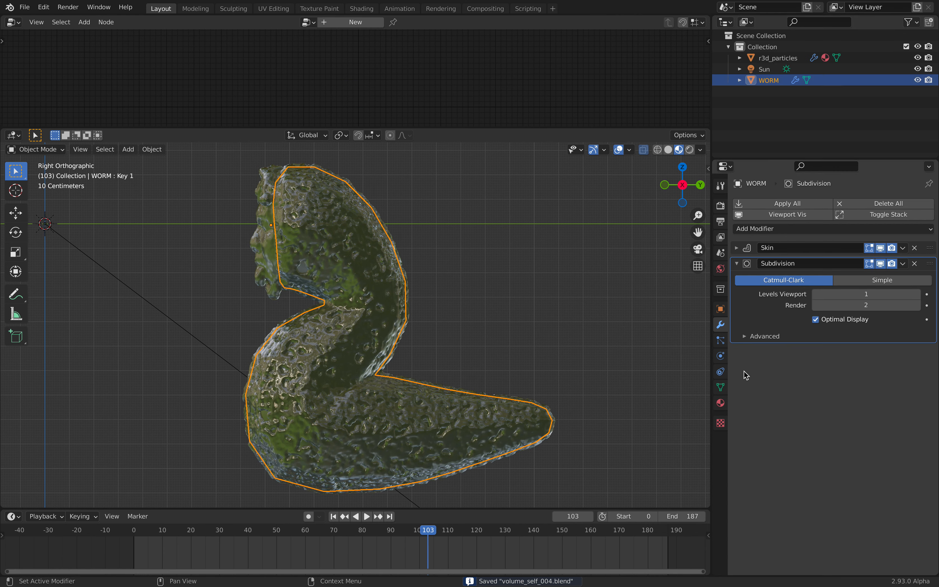
{"action": "left_click", "coordinate": [721, 387]}
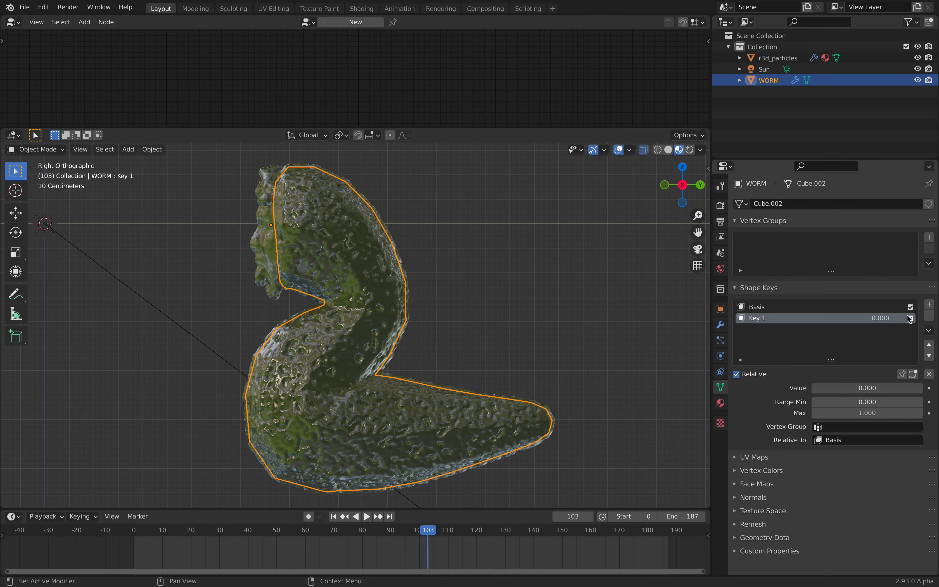
{"action": "left_click_drag", "start_coordinate": [880, 319], "coordinate": [931, 318]}
- Rotate r3d_particles about 2 degrees, shift it slightly toward the worm's body to fit the head, and save the file
{"action": "left_click", "coordinate": [260, 208]}
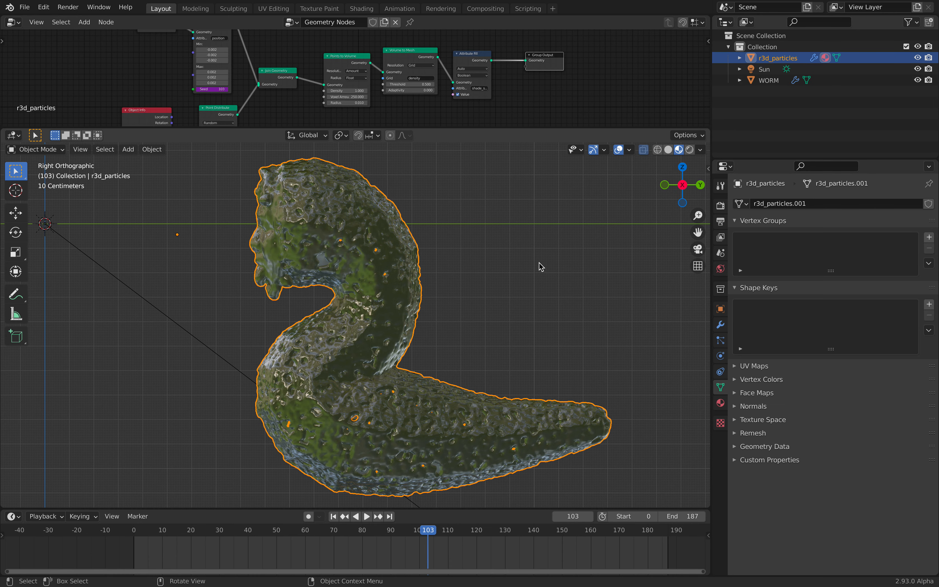
{"action": "key", "text": "r"}
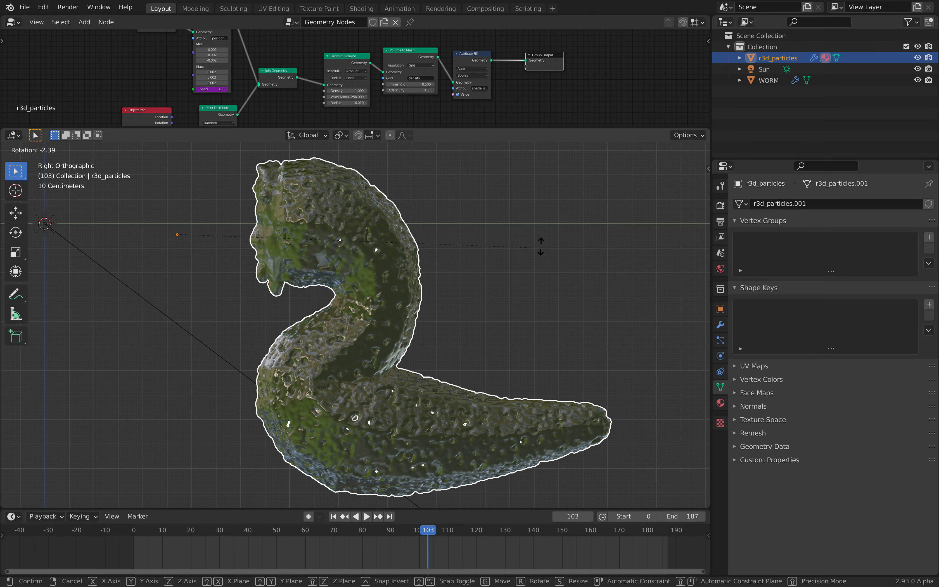
{"action": "left_click", "coordinate": [427, 276]}
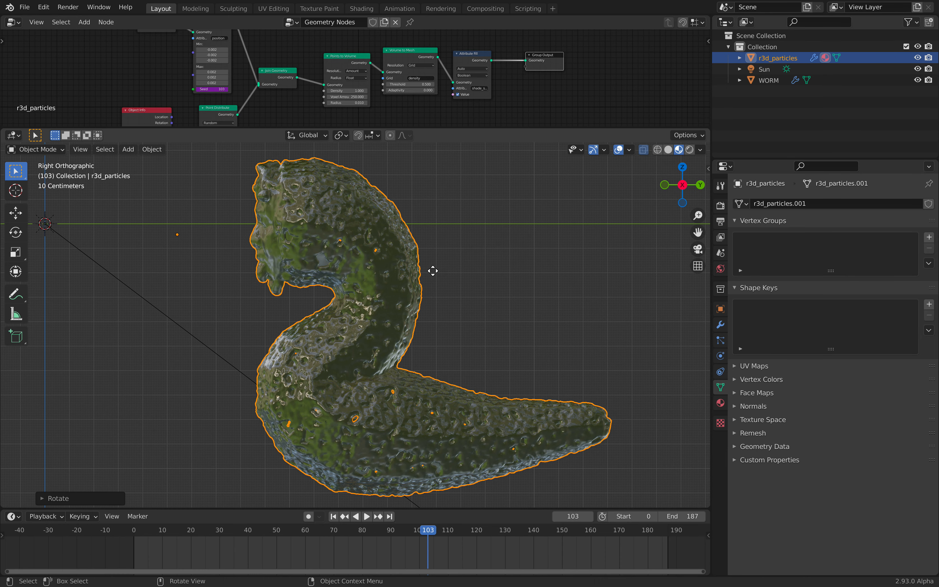
{"action": "key", "text": "g"}
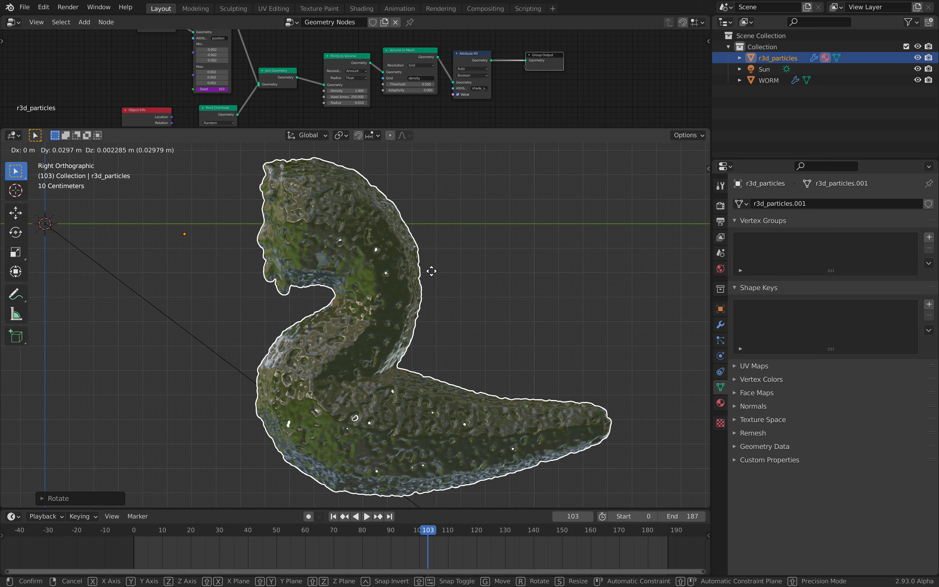
{"action": "left_click", "coordinate": [453, 301]}
{"action": "middle_click_drag", "start_coordinate": [453, 302], "coordinate": [410, 305]}
{"action": "key", "text": "ctrl+s"}
- Hide the viewport overlays, raise the WORM's Subdivision viewport level to 2, and save the file
{"action": "left_click", "coordinate": [619, 150]}
{"action": "middle_click_drag", "start_coordinate": [542, 296], "coordinate": [482, 296]}
{"action": "left_click", "coordinate": [768, 81]}
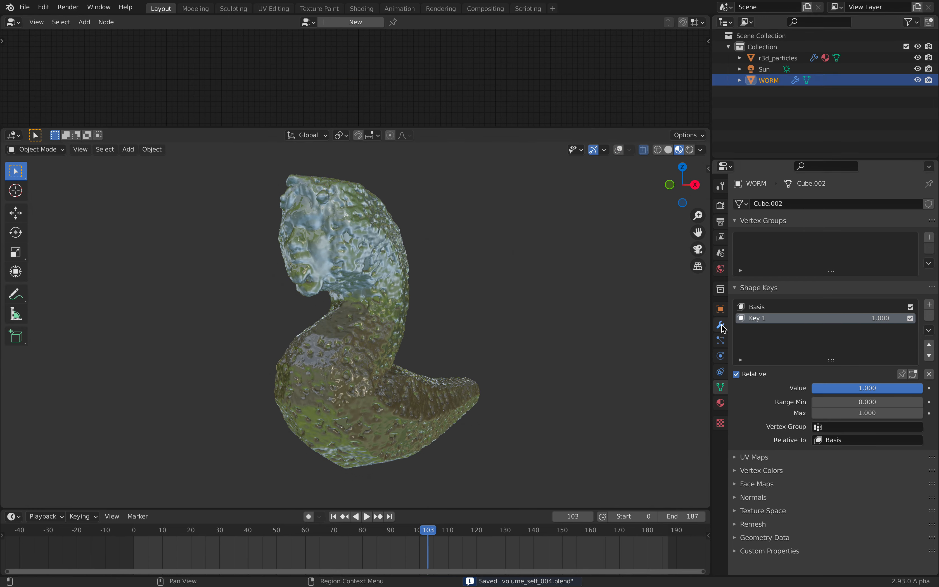
{"action": "left_click", "coordinate": [721, 325]}
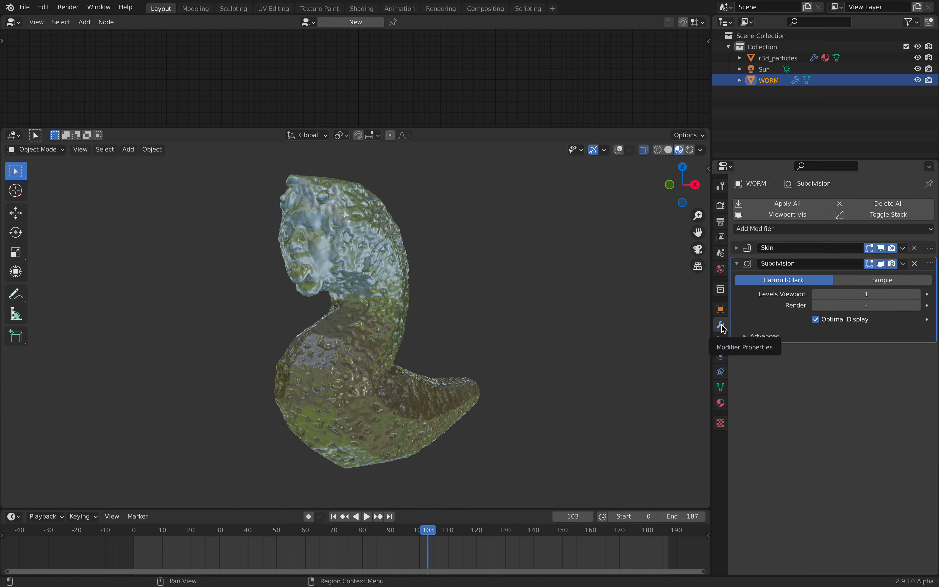
{"action": "left_click", "coordinate": [918, 294]}
{"action": "middle_click_drag", "start_coordinate": [475, 260], "coordinate": [431, 274]}
{"action": "key", "text": "ctrl+s"}
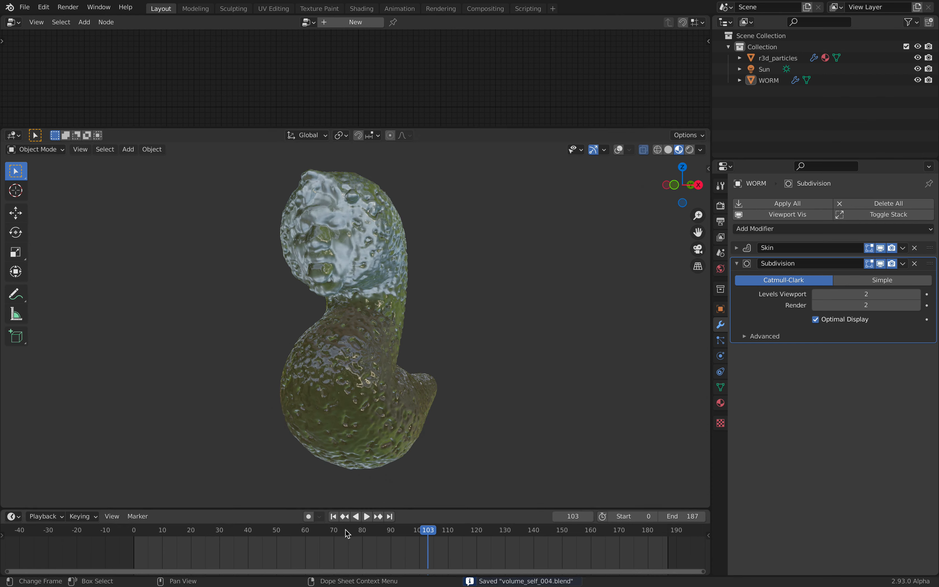
- Scrub and play the earlier frames of the animation to check the merged face and worm, and stop playback
{"action": "left_click_drag", "start_coordinate": [296, 531], "coordinate": [245, 531]}
{"action": "left_click", "coordinate": [169, 530]}
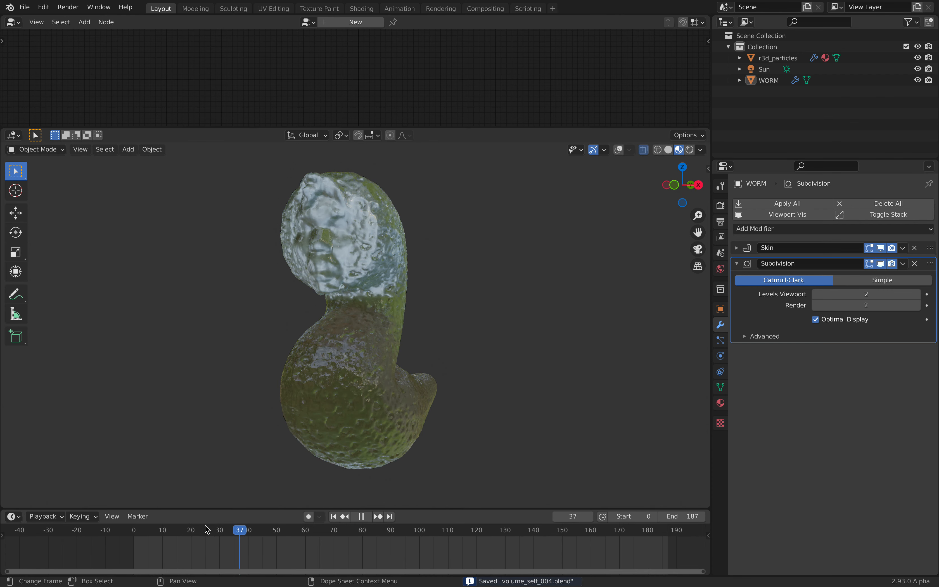
{"action": "left_click_drag", "start_coordinate": [545, 522], "coordinate": [241, 531]}
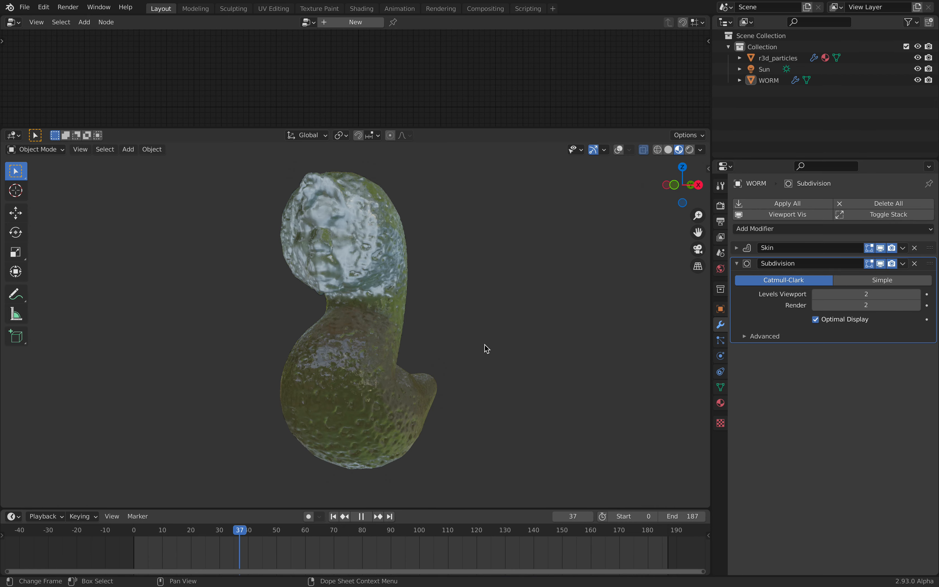
{"action": "key", "text": "space"}
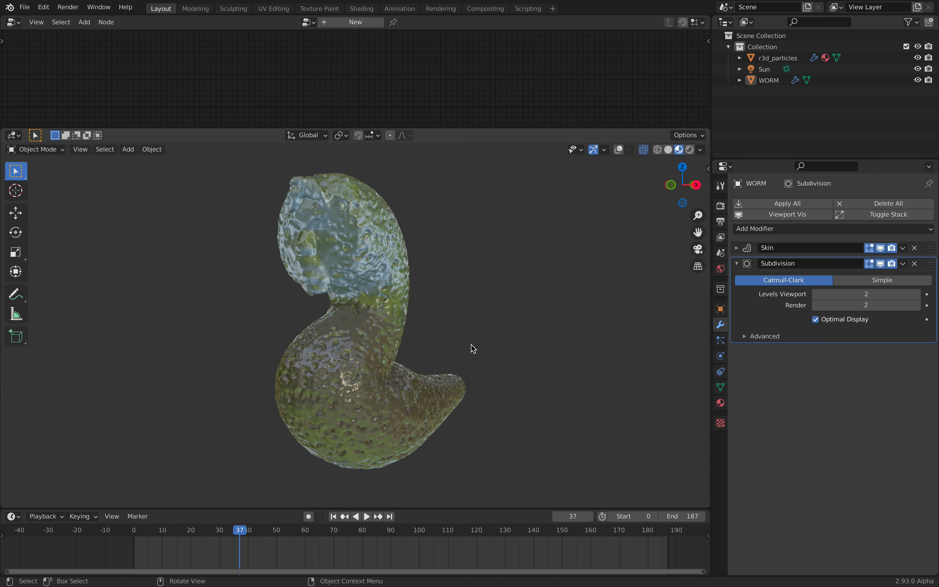